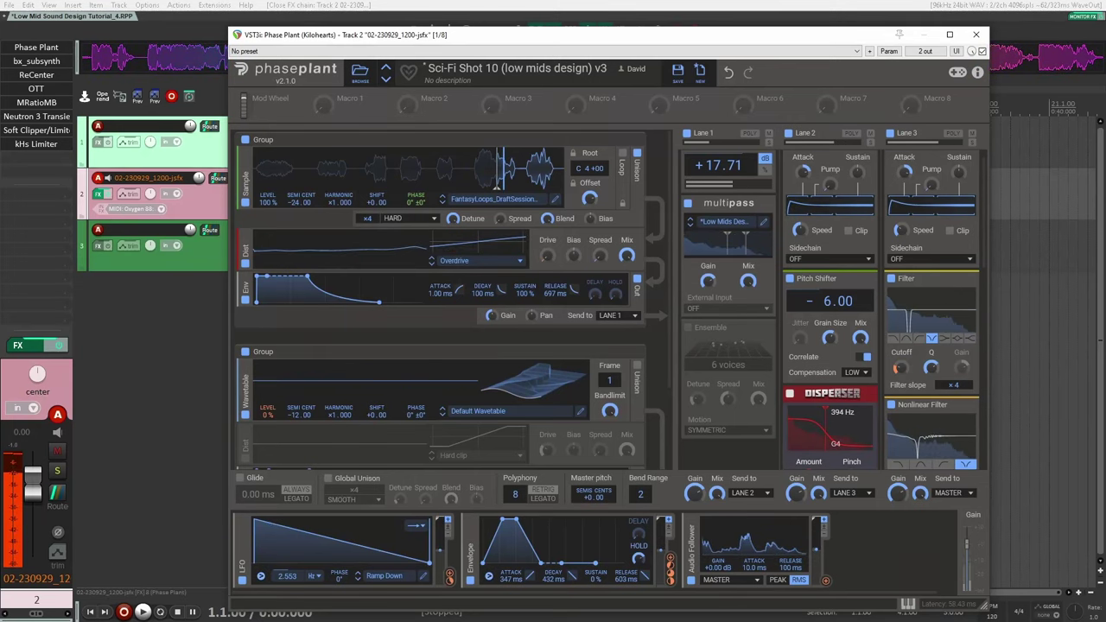
- Try lane 1's Ensemble effect briefly, then leave it switched off
{"action": "left_click", "coordinate": [688, 328]}
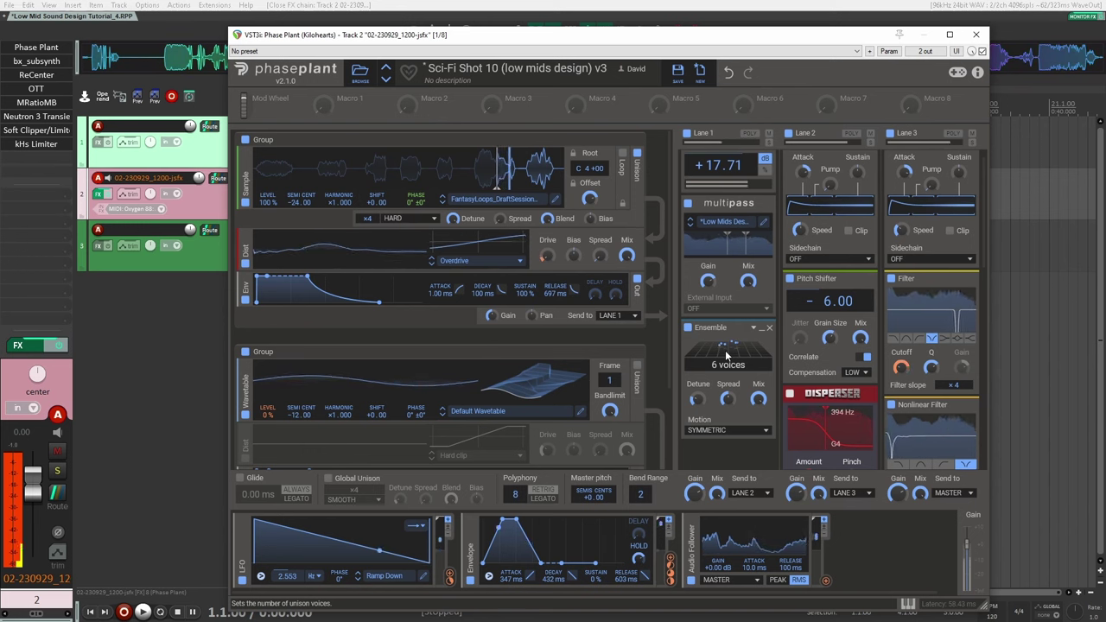
{"action": "left_click", "coordinate": [688, 328]}
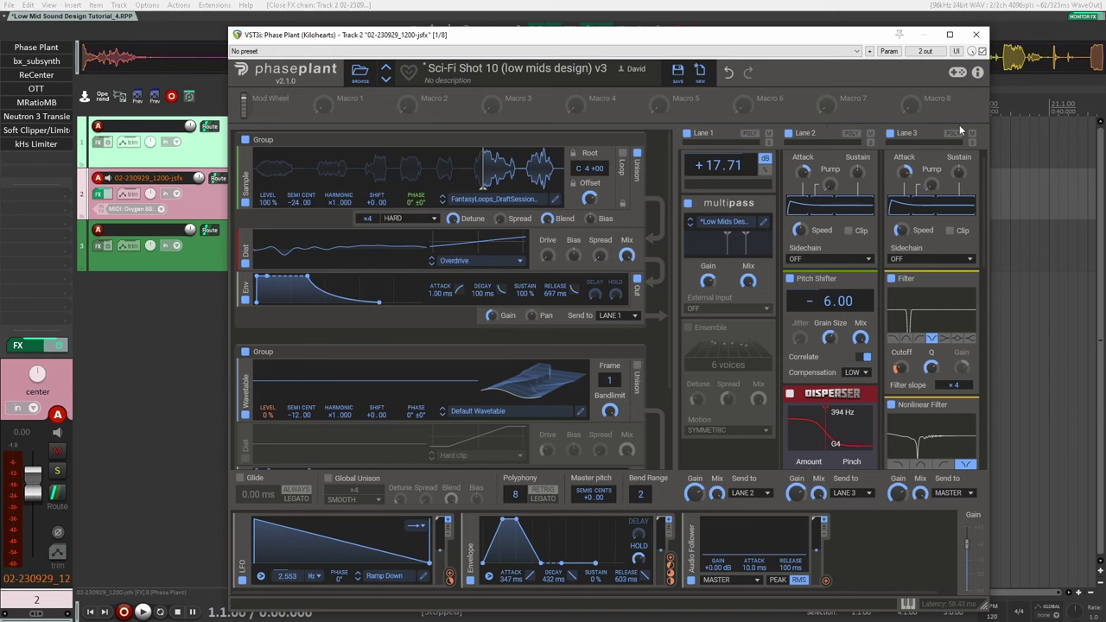
{"action": "scroll", "coordinate": [846, 308], "scroll_direction": "down", "scroll_amount": 3}
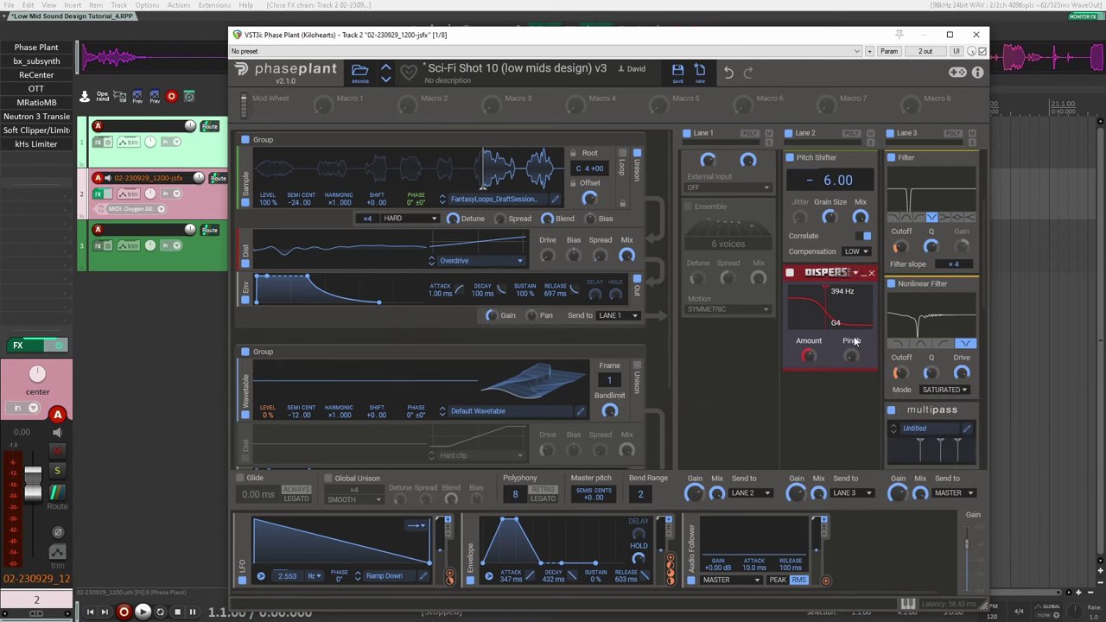
{"action": "scroll", "coordinate": [884, 406], "scroll_direction": "down", "scroll_amount": 5}
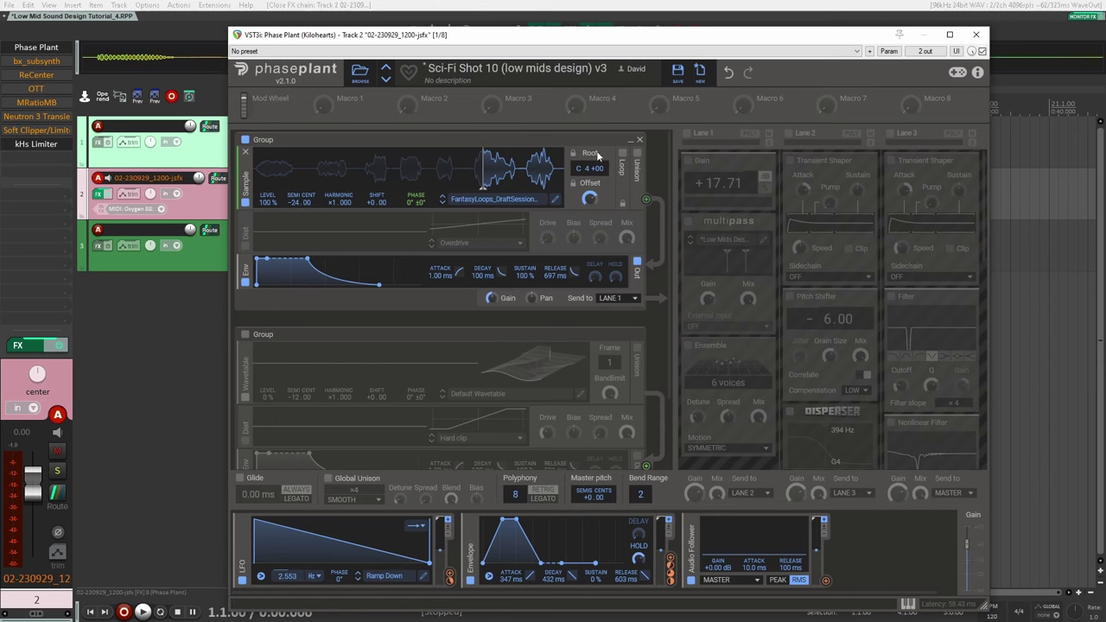
- Turn sample unison on and enable lane 1 with Gain off and multipass on, then edit multipass
{"action": "left_click", "coordinate": [638, 154]}
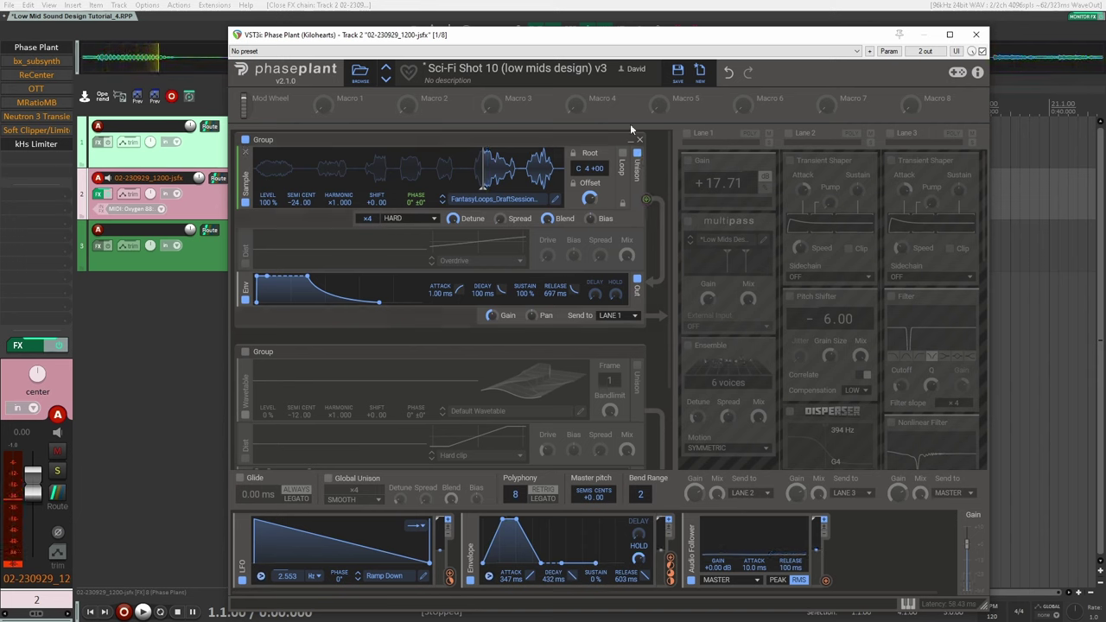
{"action": "left_click", "coordinate": [687, 134]}
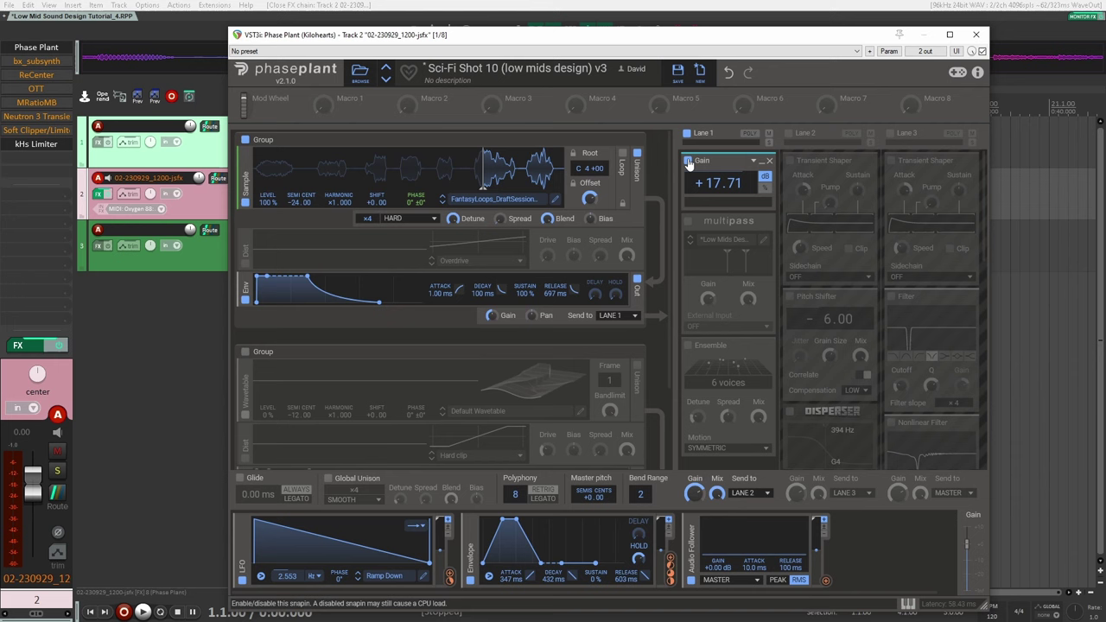
{"action": "left_click", "coordinate": [688, 162]}
{"action": "left_click", "coordinate": [688, 221]}
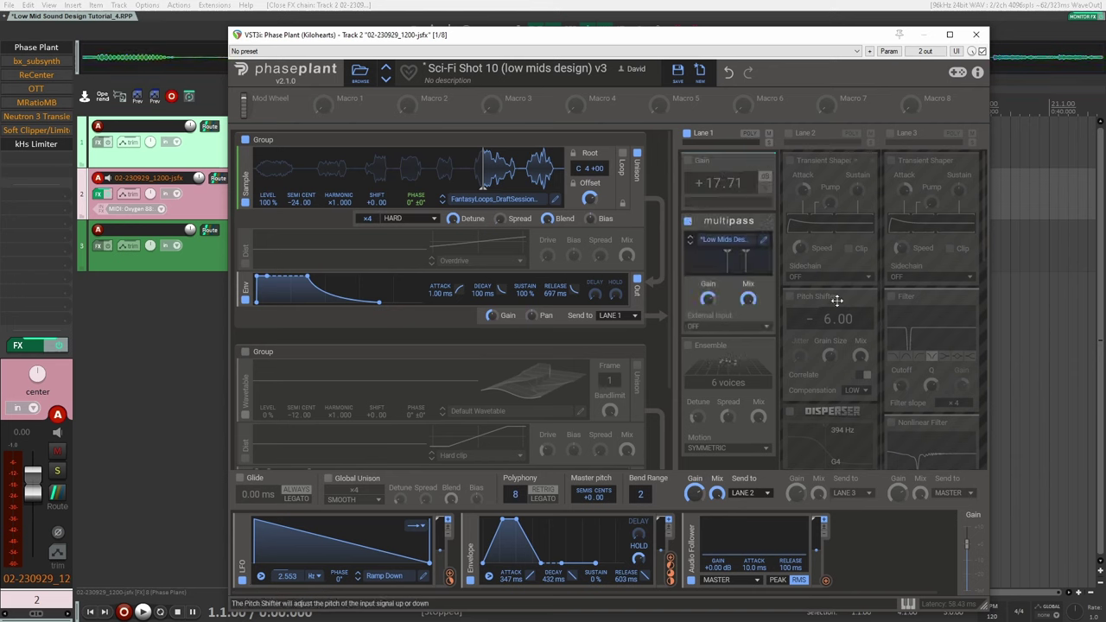
{"action": "left_click", "coordinate": [764, 242]}
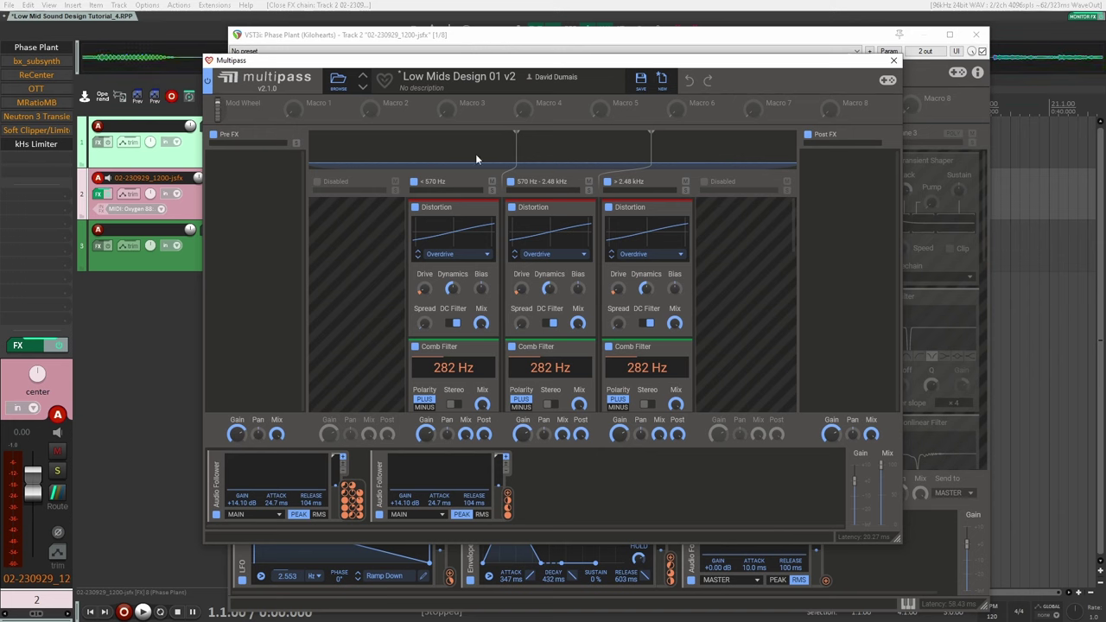
- Scroll through the three multipass band lanes to review the Comb Filter and effects below it
{"action": "scroll", "coordinate": [742, 288], "scroll_direction": "down", "scroll_amount": 3}
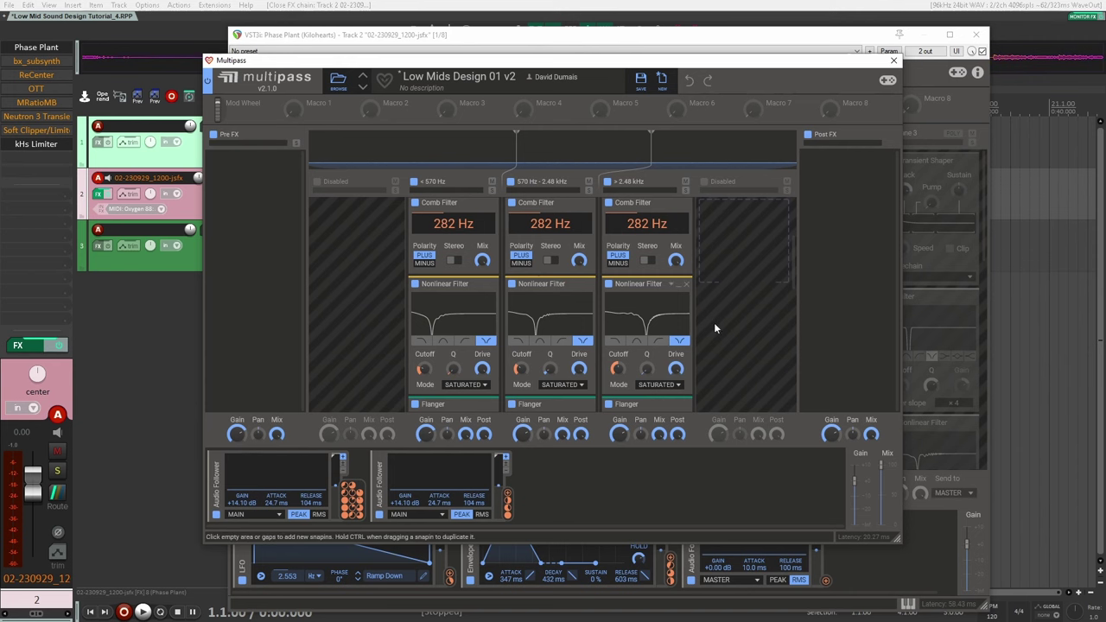
{"action": "scroll", "coordinate": [722, 318], "scroll_direction": "down", "scroll_amount": 2}
{"action": "scroll", "coordinate": [729, 313], "scroll_direction": "up", "scroll_amount": 4}
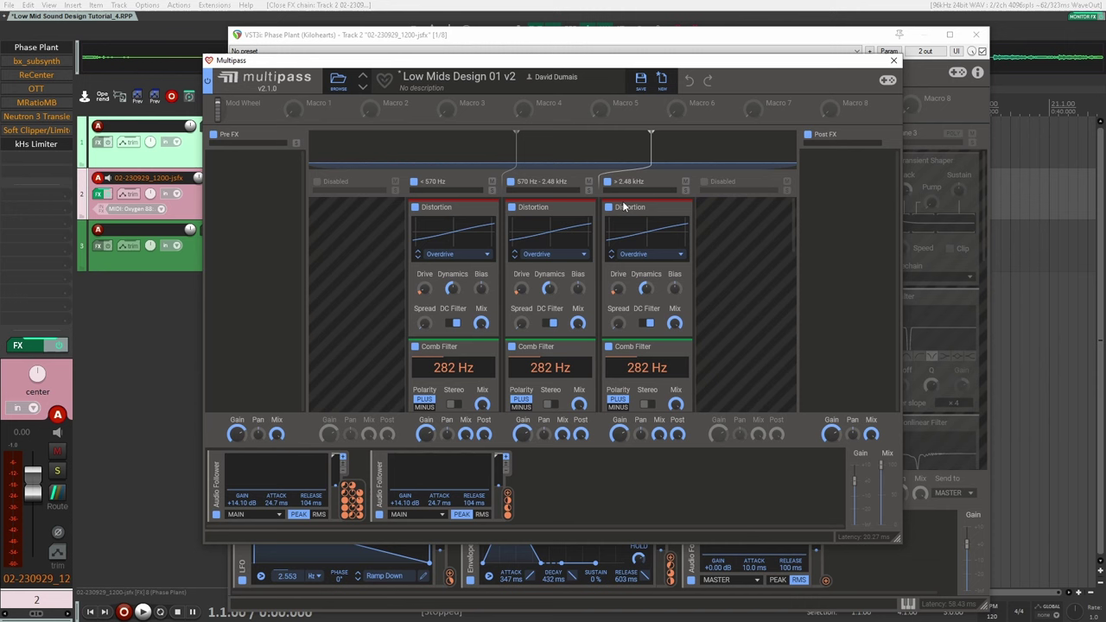
{"action": "scroll", "coordinate": [450, 338], "scroll_direction": "down", "scroll_amount": 3}
{"action": "scroll", "coordinate": [484, 310], "scroll_direction": "down", "scroll_amount": 4}
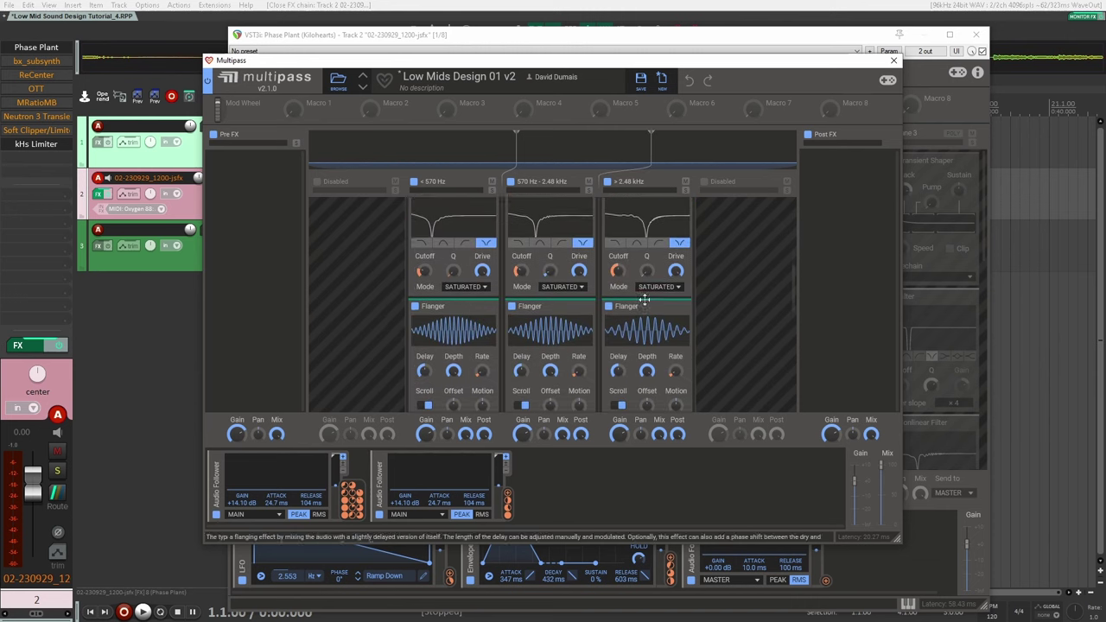
{"action": "scroll", "coordinate": [548, 311], "scroll_direction": "down", "scroll_amount": 2}
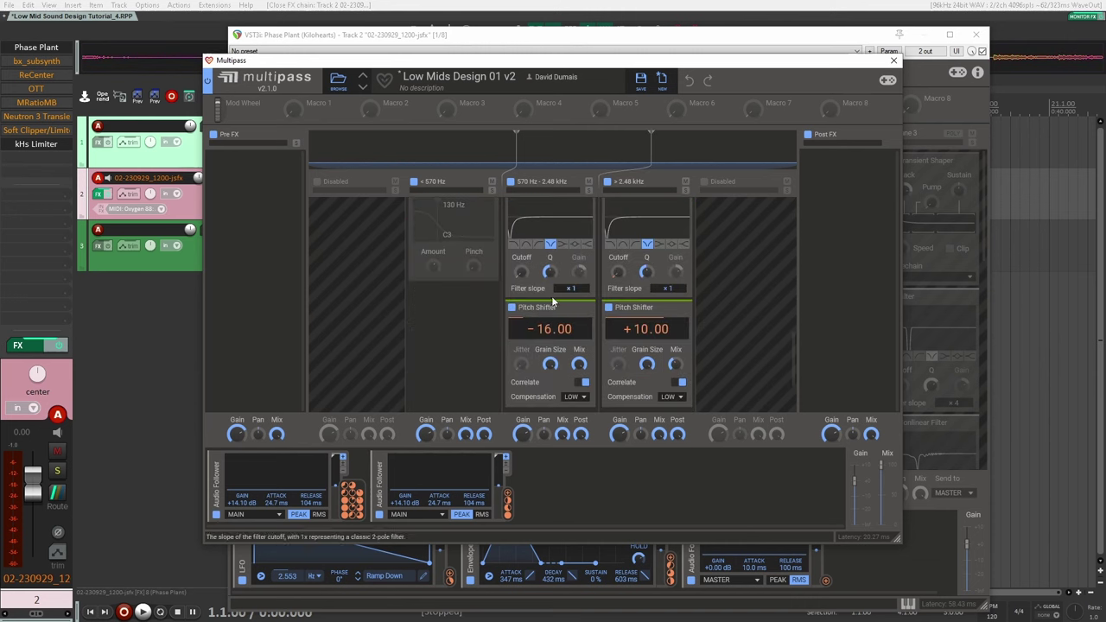
{"action": "scroll", "coordinate": [571, 277], "scroll_direction": "up", "scroll_amount": 6}
{"action": "scroll", "coordinate": [616, 228], "scroll_direction": "up", "scroll_amount": 2}
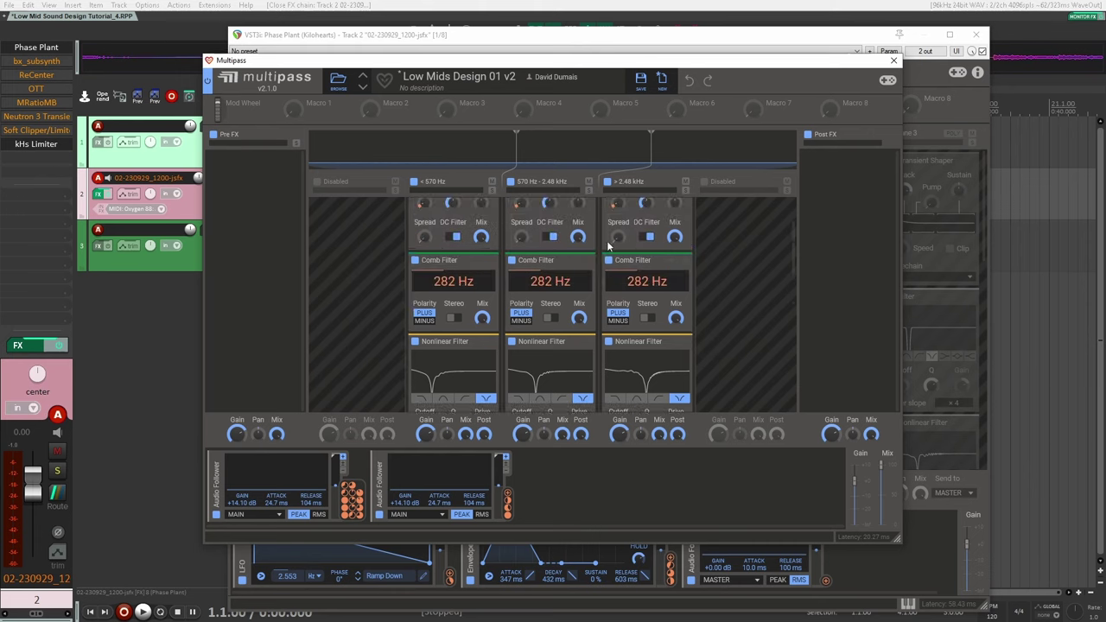
{"action": "scroll", "coordinate": [609, 286], "scroll_direction": "down", "scroll_amount": 6}
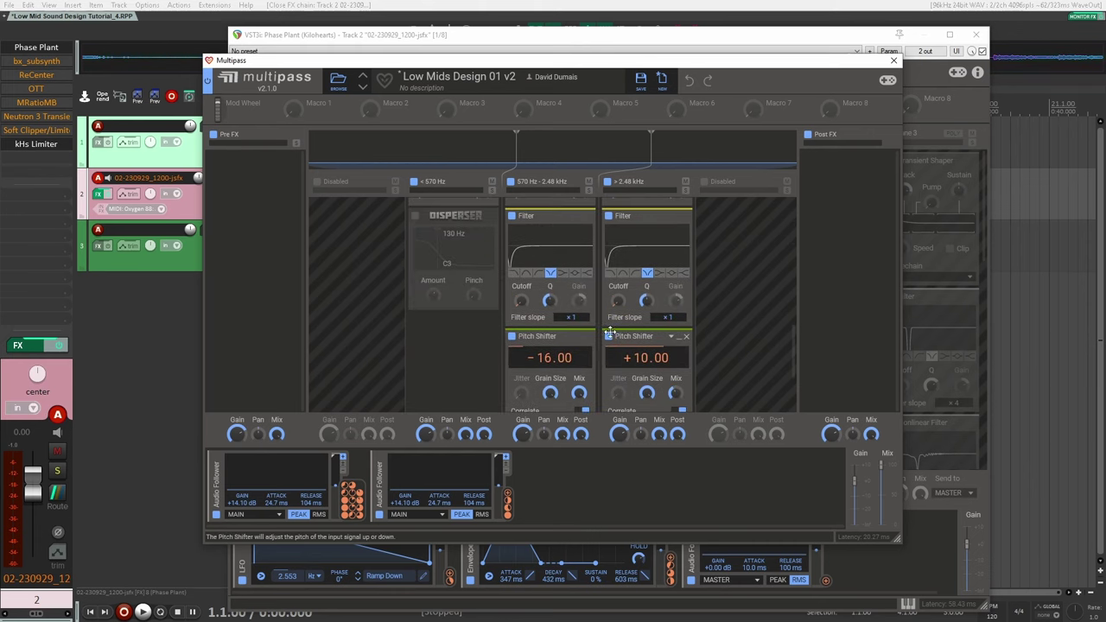
{"action": "scroll", "coordinate": [511, 330], "scroll_direction": "up", "scroll_amount": 2}
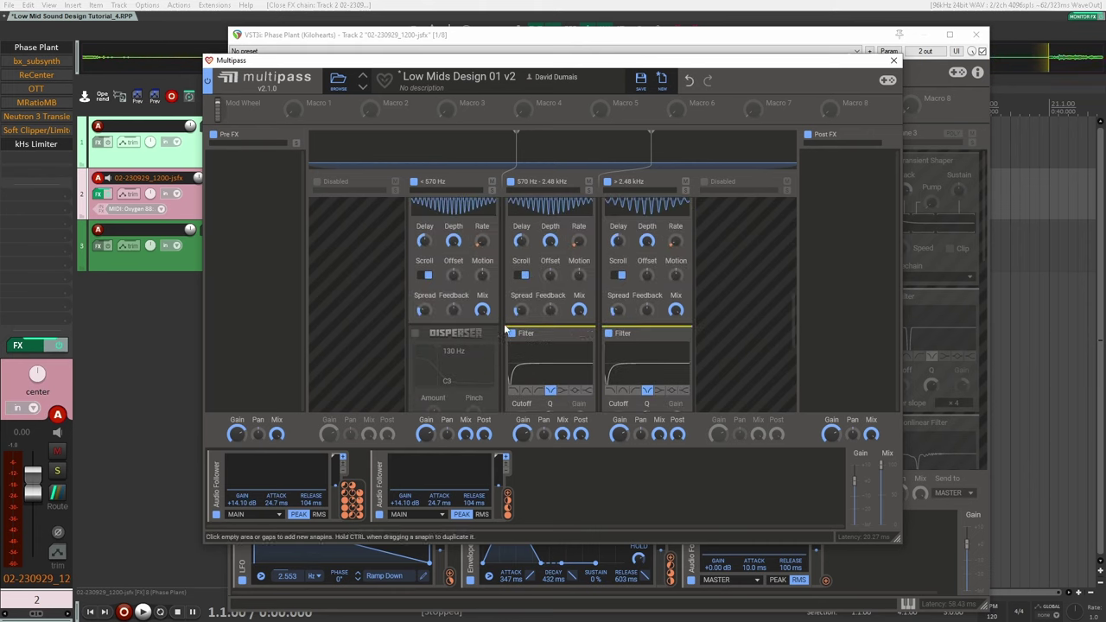
{"action": "scroll", "coordinate": [432, 311], "scroll_direction": "up", "scroll_amount": 3}
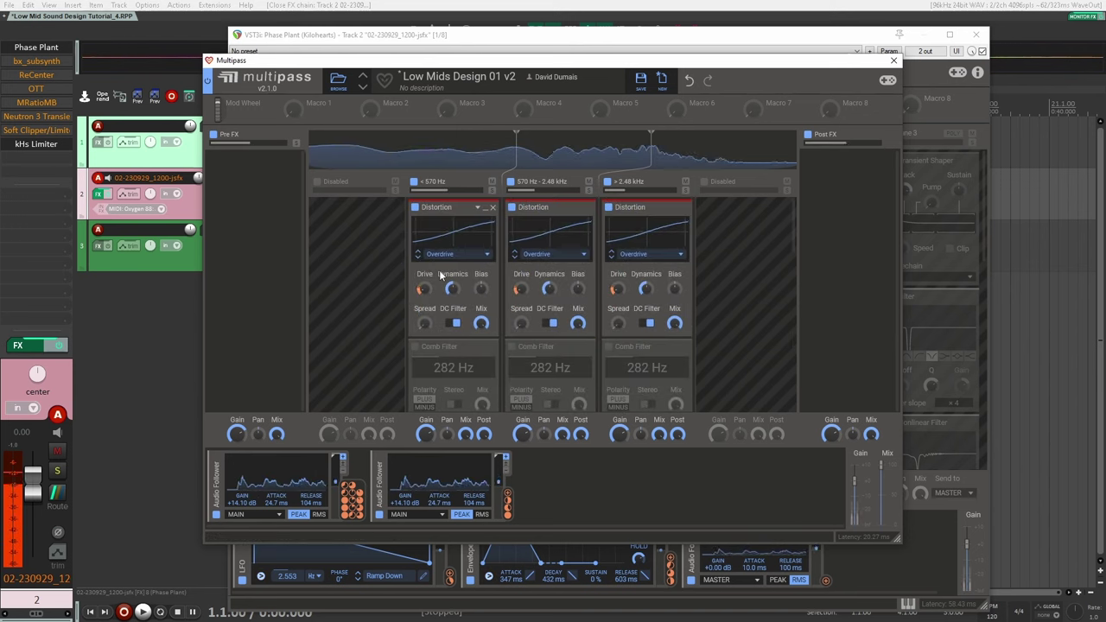
- Re-enable the Comb Filter and Nonlinear Filter in the low, middle and high bands
{"action": "scroll", "coordinate": [441, 275], "scroll_direction": "down", "scroll_amount": 2}
{"action": "left_click", "coordinate": [415, 261]}
{"action": "left_click", "coordinate": [511, 260]}
{"action": "left_click", "coordinate": [608, 260]}
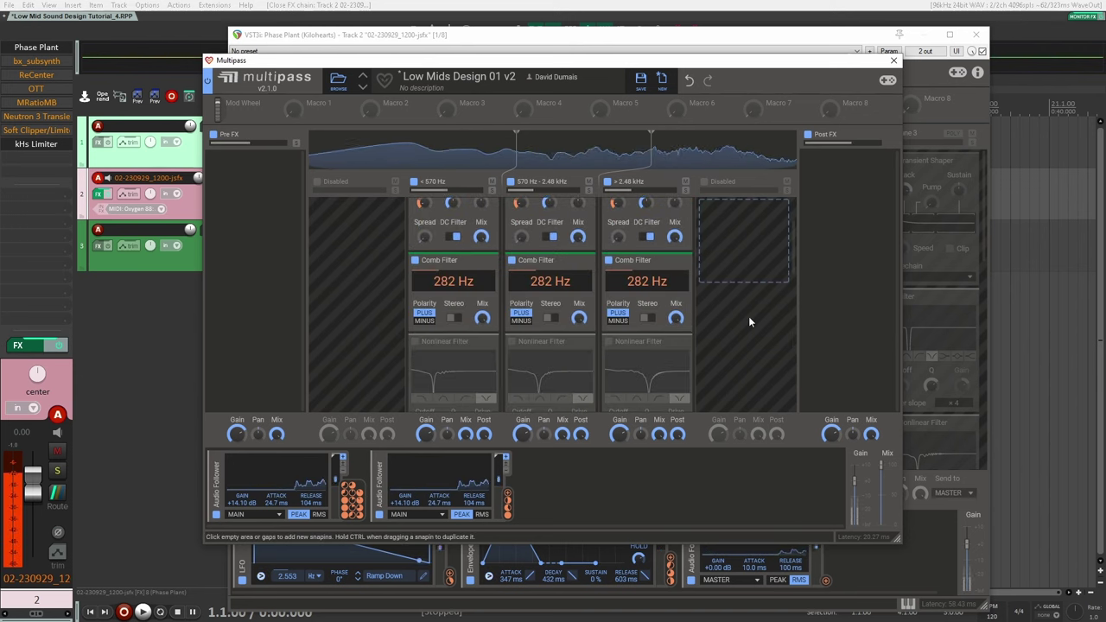
{"action": "scroll", "coordinate": [623, 315], "scroll_direction": "down", "scroll_amount": 1}
{"action": "left_click", "coordinate": [415, 284]}
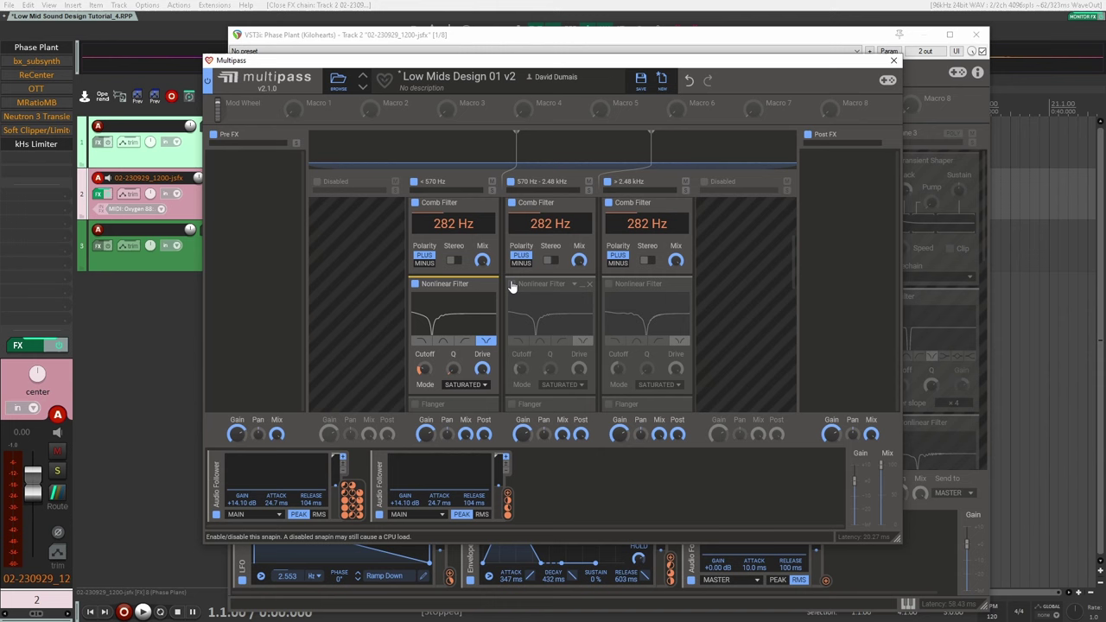
{"action": "left_click", "coordinate": [512, 285]}
{"action": "left_click", "coordinate": [608, 284]}
- Re-enable the Flanger in all three bands and move the Multipass window down
{"action": "scroll", "coordinate": [696, 325], "scroll_direction": "down", "scroll_amount": 1}
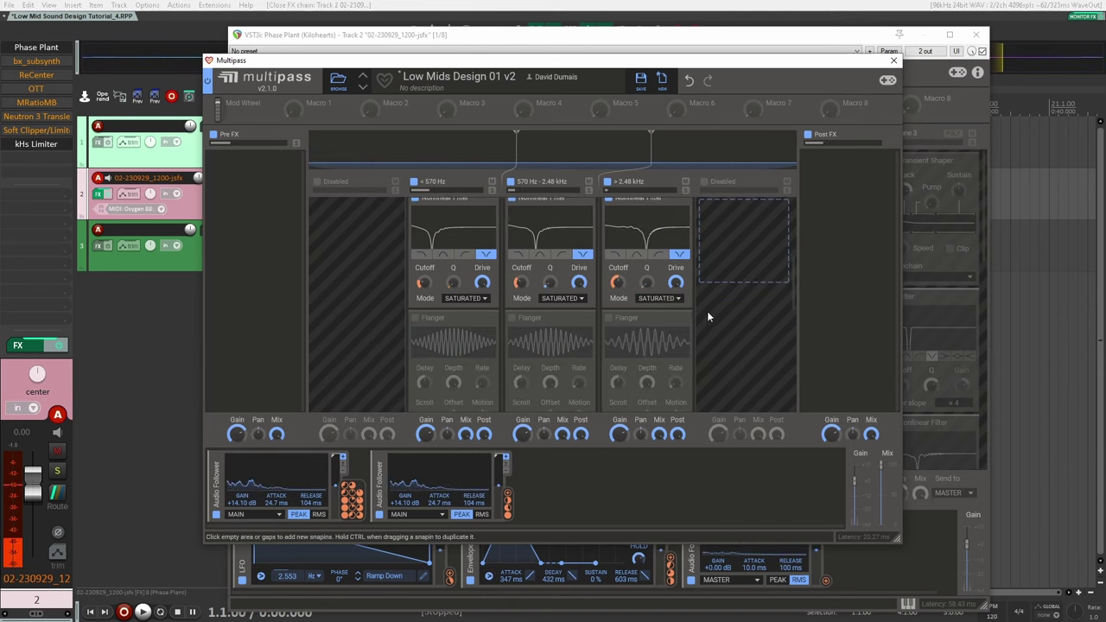
{"action": "left_click", "coordinate": [415, 319]}
{"action": "left_click", "coordinate": [511, 318]}
{"action": "left_click", "coordinate": [608, 318]}
{"action": "scroll", "coordinate": [747, 320], "scroll_direction": "down", "scroll_amount": 1}
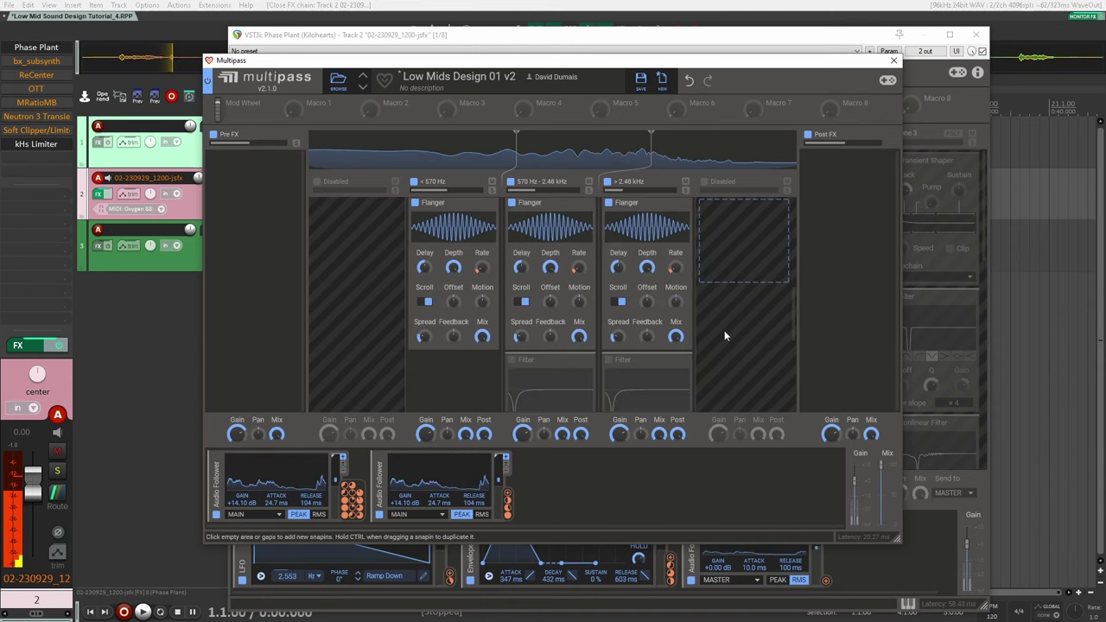
{"action": "left_click_drag", "start_coordinate": [754, 59], "coordinate": [728, 122]}
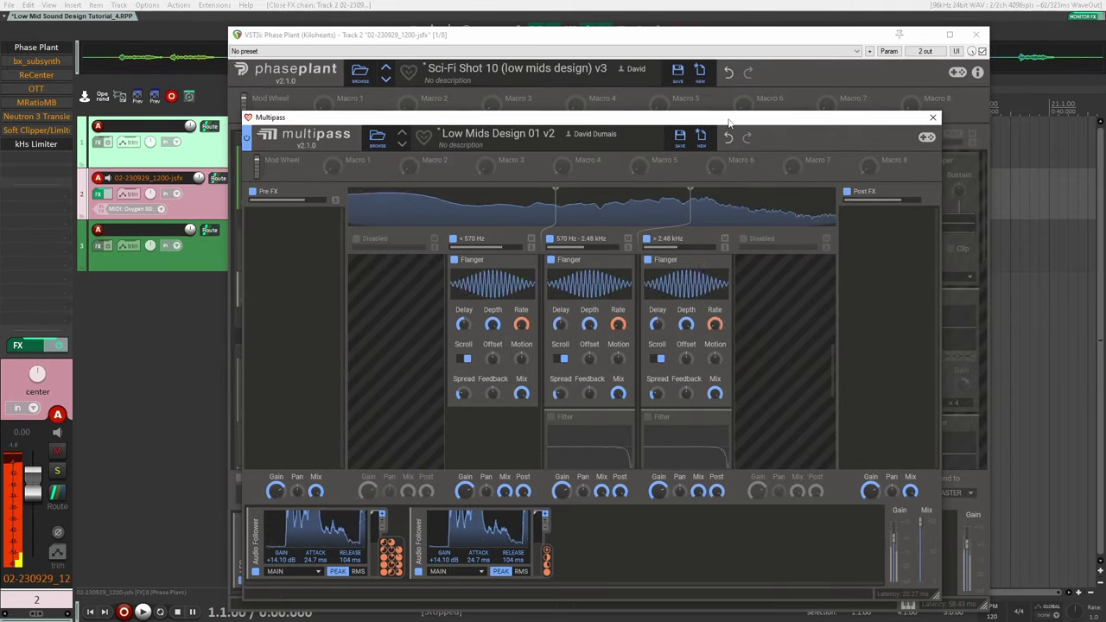
- Try moving multipass into an enabled lane 3, then undo so it stays in lane 1
{"action": "scroll", "coordinate": [493, 329], "scroll_direction": "down", "scroll_amount": 3}
{"action": "scroll", "coordinate": [589, 329], "scroll_direction": "down", "scroll_amount": 3}
{"action": "scroll", "coordinate": [687, 328], "scroll_direction": "down", "scroll_amount": 3}
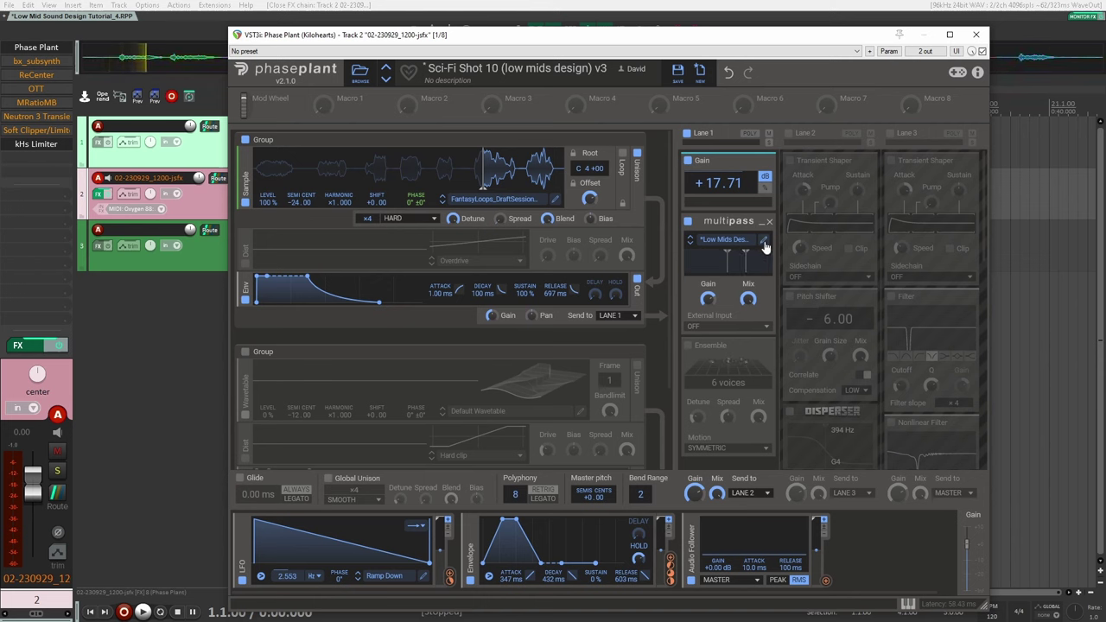
{"action": "left_click_drag", "start_coordinate": [710, 246], "coordinate": [893, 135]}
{"action": "left_click", "coordinate": [891, 133]}
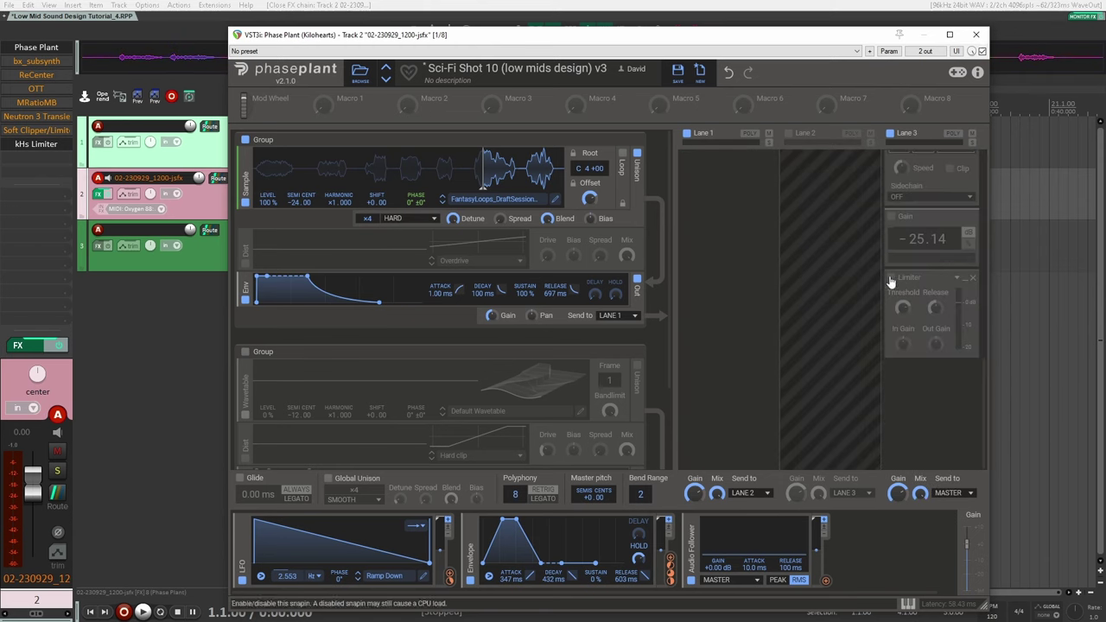
{"action": "scroll", "coordinate": [810, 339], "scroll_direction": "down", "scroll_amount": 1}
{"action": "key", "text": "ctrl+z"}
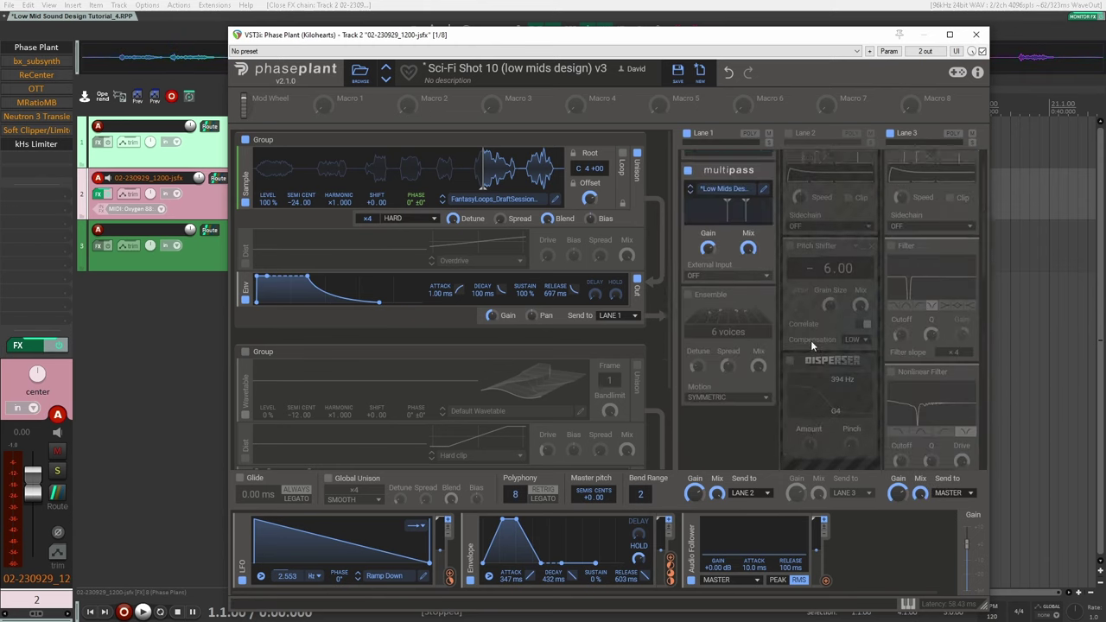
{"action": "scroll", "coordinate": [811, 341], "scroll_direction": "up", "scroll_amount": 1}
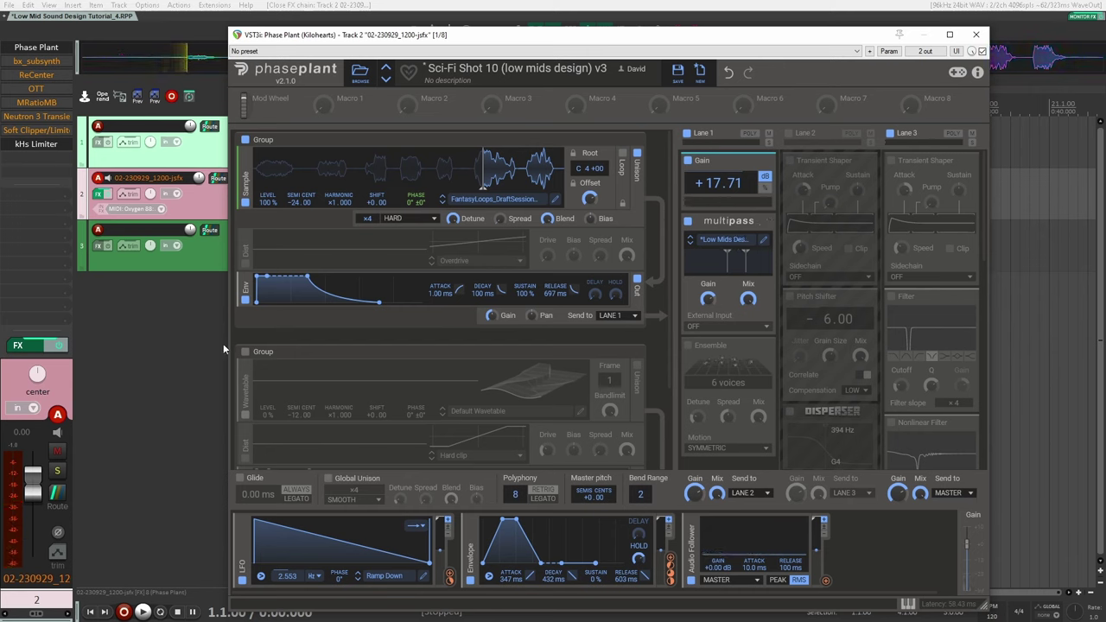
- Enable the wavetable group and route the envelope to the Wavetable layer's LEVEL knob
{"action": "left_click", "coordinate": [245, 351]}
{"action": "scroll", "coordinate": [328, 349], "scroll_direction": "down", "scroll_amount": 1}
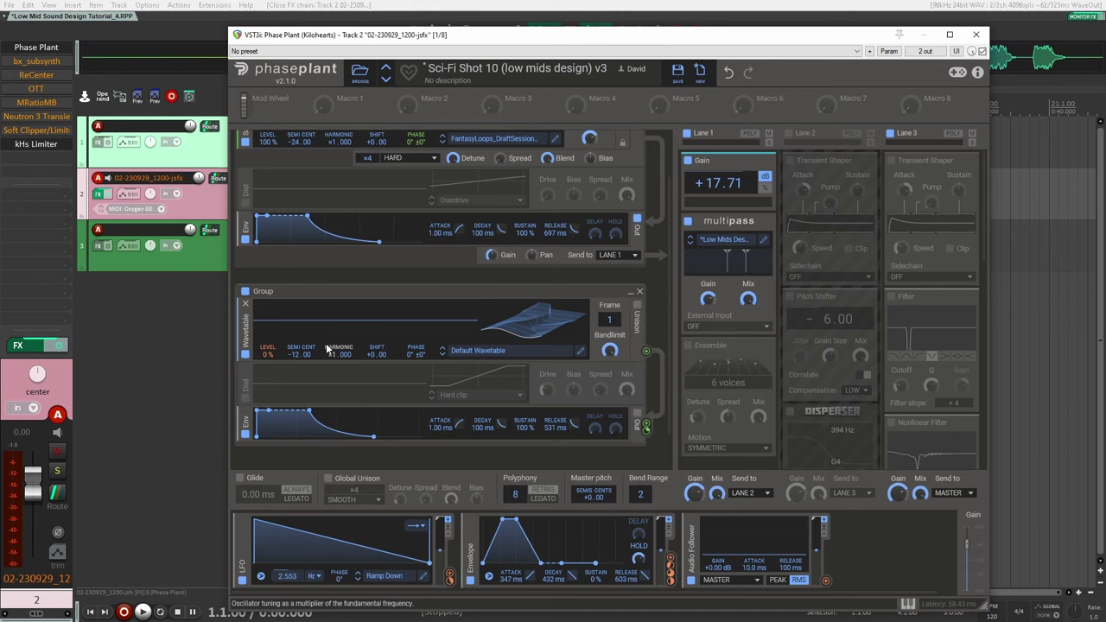
{"action": "scroll", "coordinate": [328, 348], "scroll_direction": "up", "scroll_amount": 1}
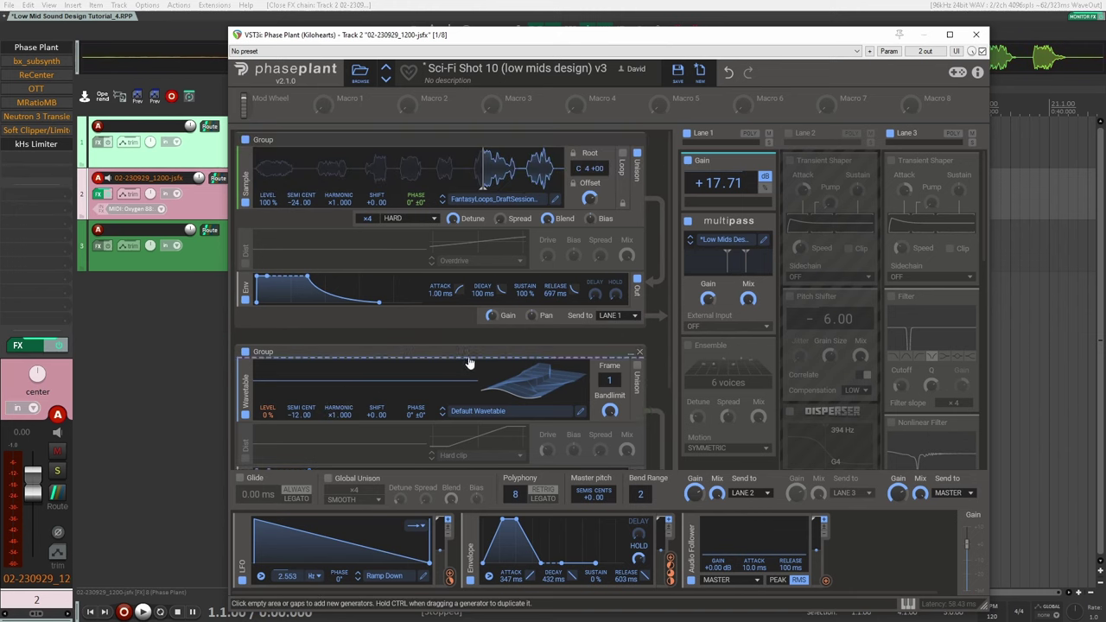
{"action": "scroll", "coordinate": [541, 338], "scroll_direction": "down", "scroll_amount": 1}
{"action": "scroll", "coordinate": [553, 348], "scroll_direction": "up", "scroll_amount": 1}
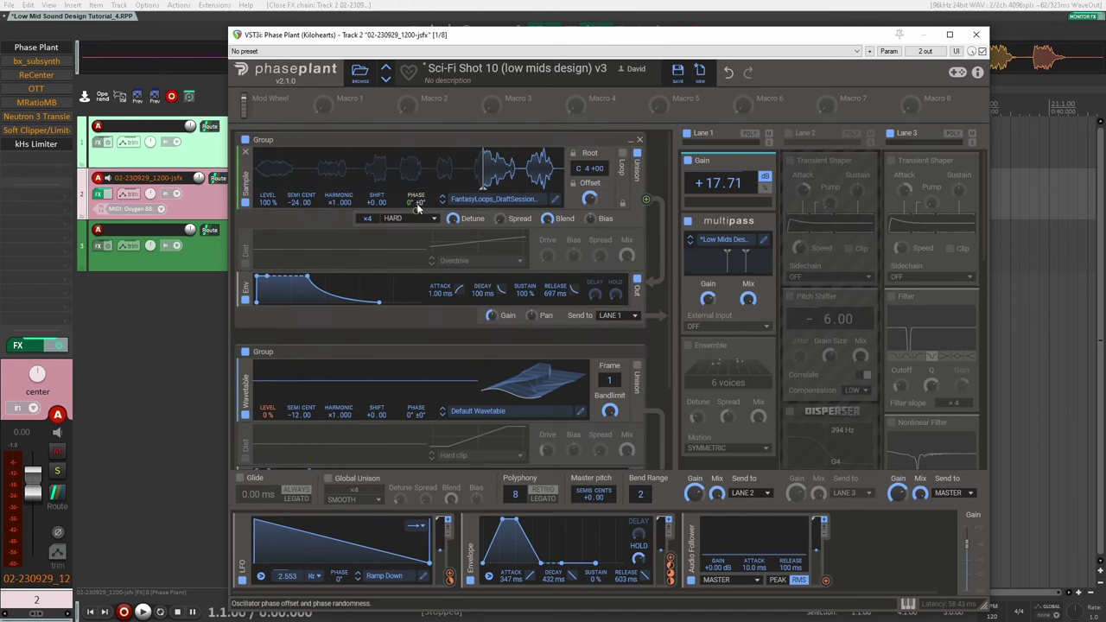
{"action": "scroll", "coordinate": [479, 339], "scroll_direction": "down", "scroll_amount": 2}
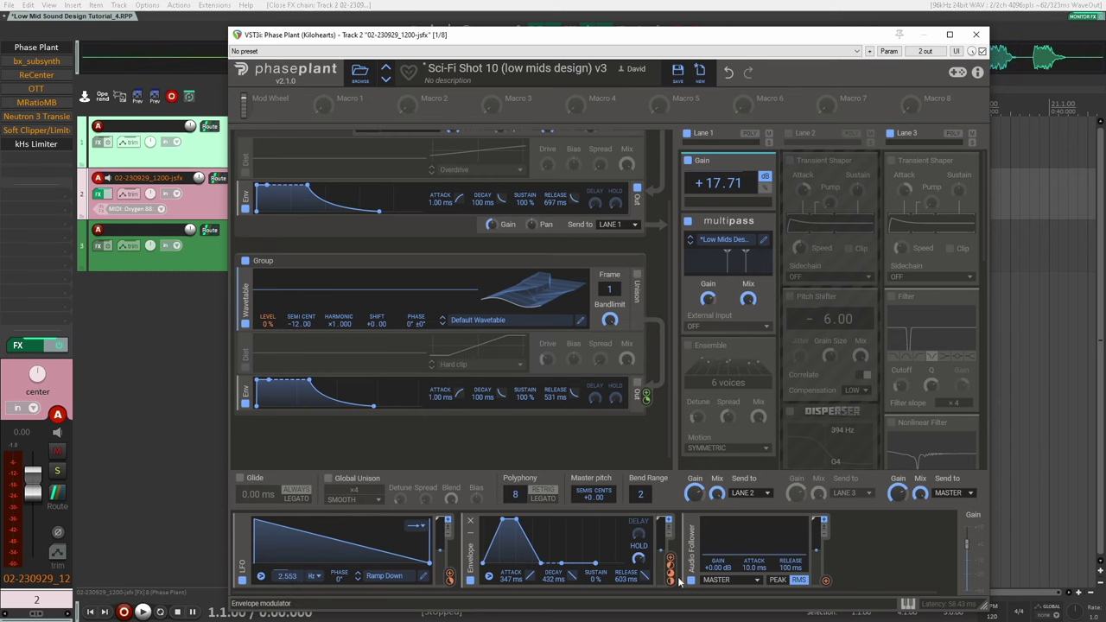
{"action": "left_click_drag", "start_coordinate": [679, 583], "coordinate": [268, 328]}
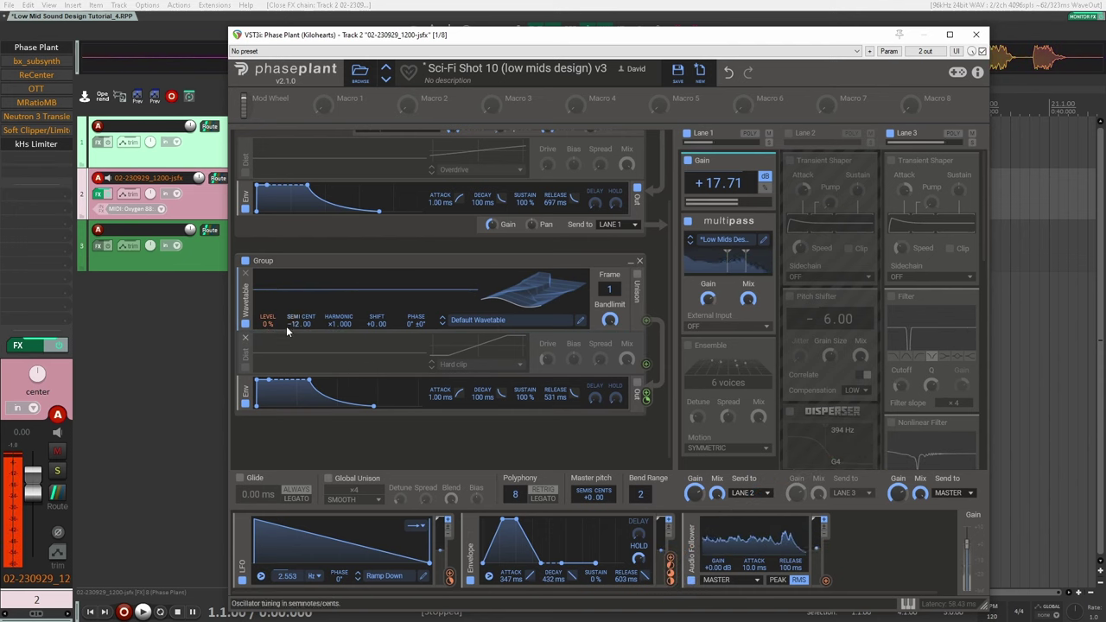
{"action": "scroll", "coordinate": [286, 326], "scroll_direction": "up", "scroll_amount": 3}
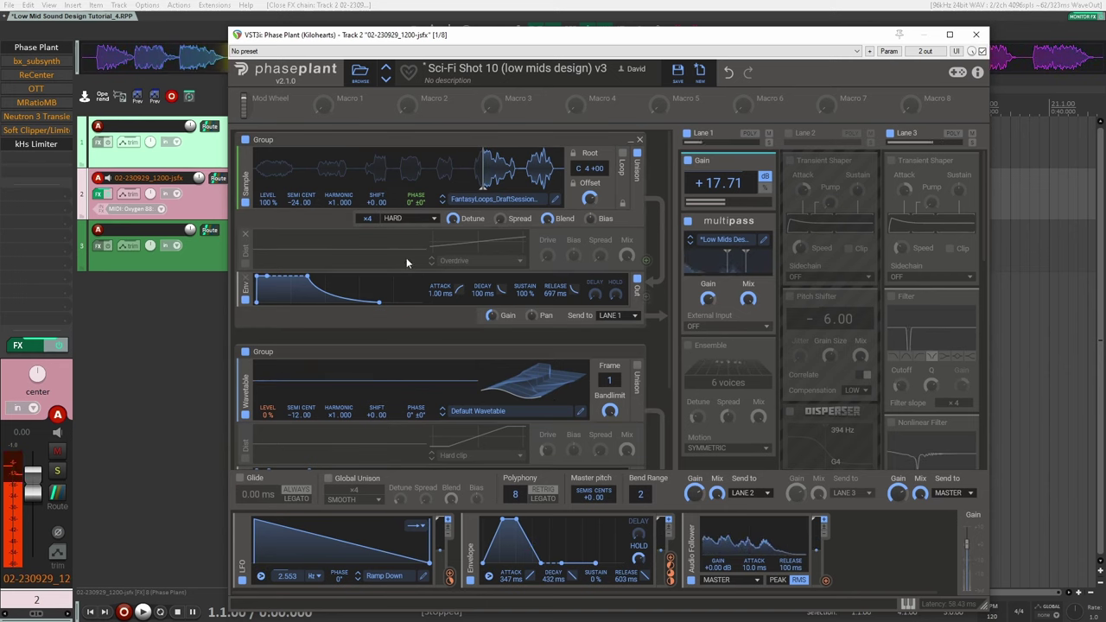
- Switch on the Overdrive Dist module under the Sample generator
{"action": "left_click", "coordinate": [244, 264]}
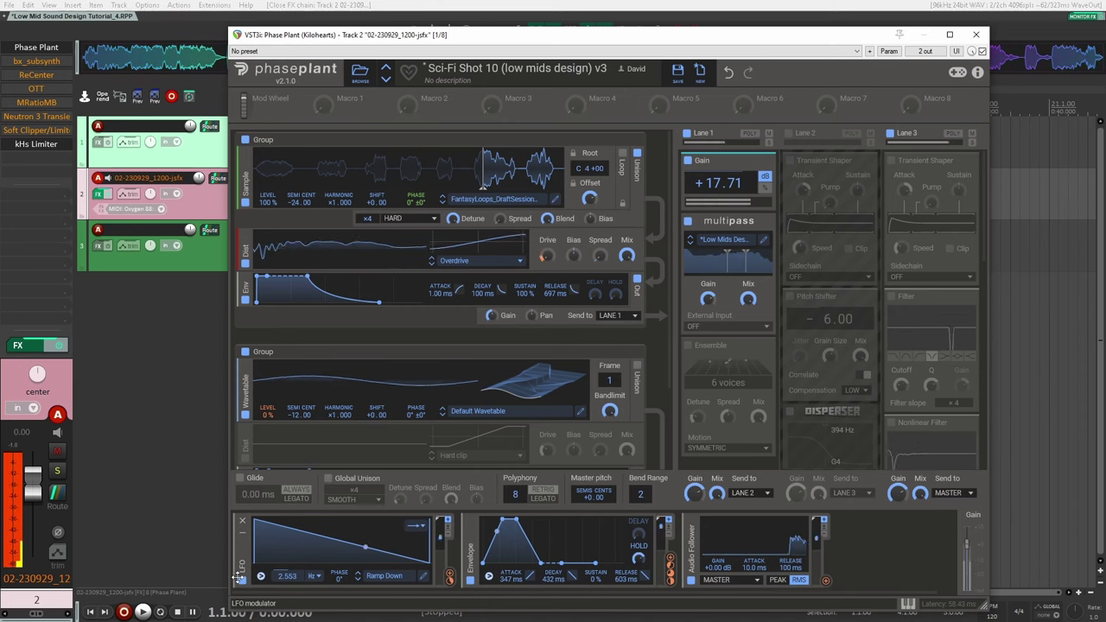
{"action": "scroll", "coordinate": [692, 326], "scroll_direction": "down", "scroll_amount": 1}
- Try lane 1's Ensemble briefly, leave it off, and enable Lane 2
{"action": "left_click", "coordinate": [689, 320]}
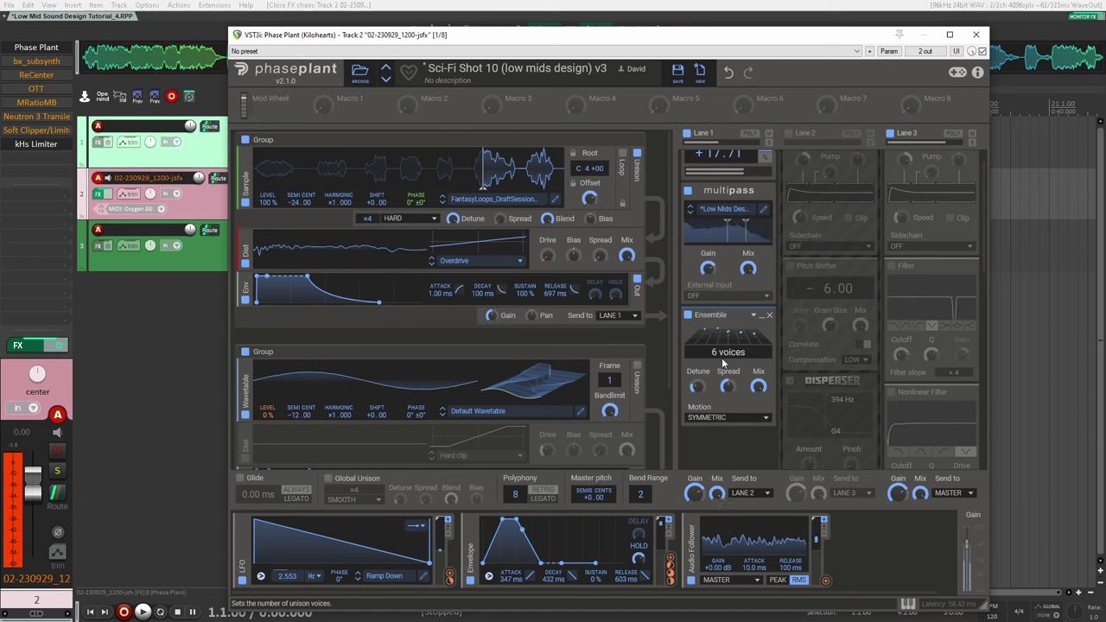
{"action": "left_click", "coordinate": [689, 316]}
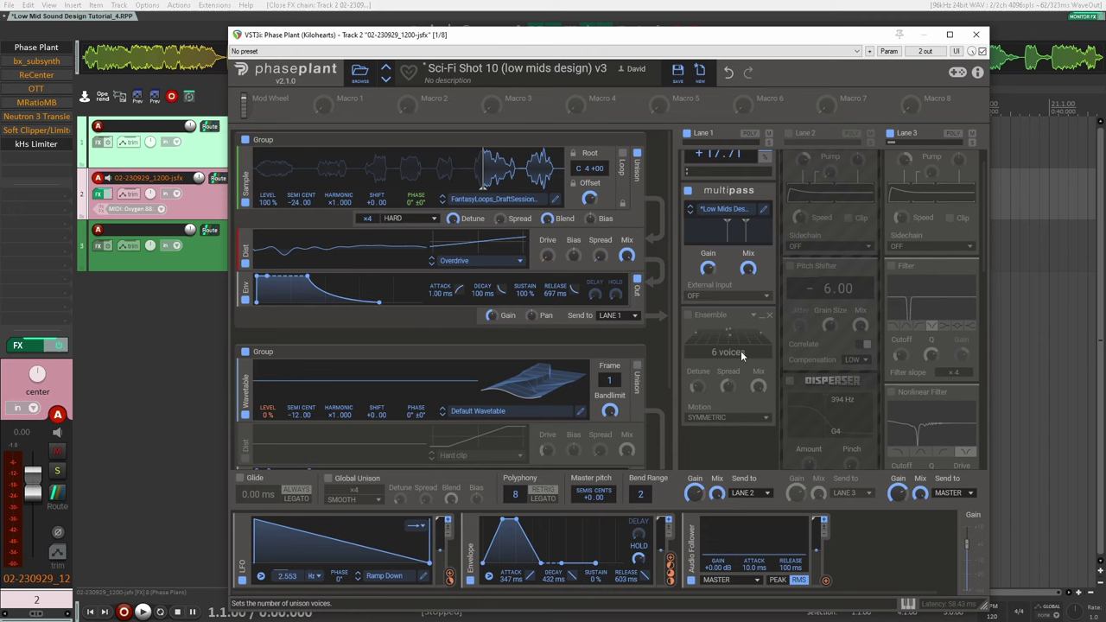
{"action": "scroll", "coordinate": [742, 352], "scroll_direction": "up", "scroll_amount": 1}
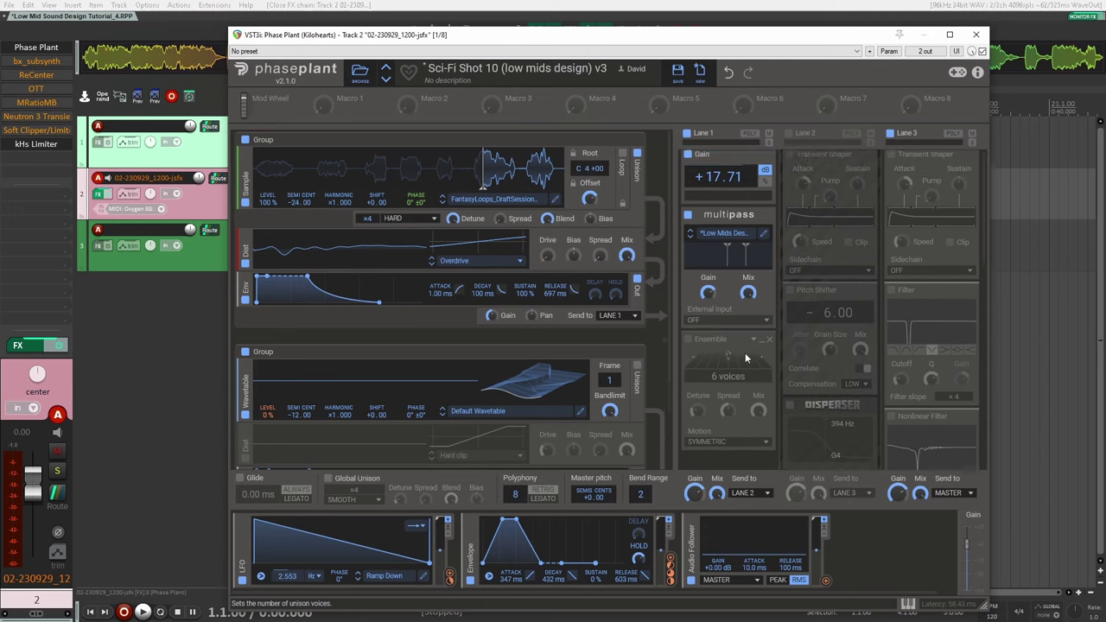
{"action": "left_click", "coordinate": [789, 134]}
- Turn on Lane 2's Transient Shaper, -6.00 Pitch Shifter and 394 Hz Disperser during playback
{"action": "left_click", "coordinate": [790, 162]}
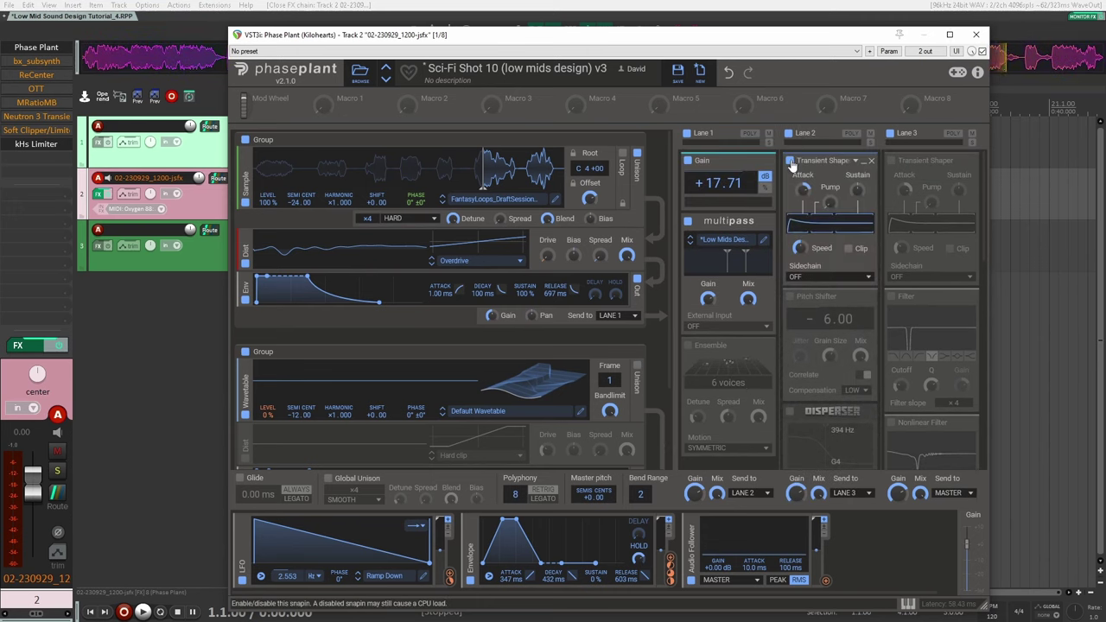
{"action": "key", "text": "space"}
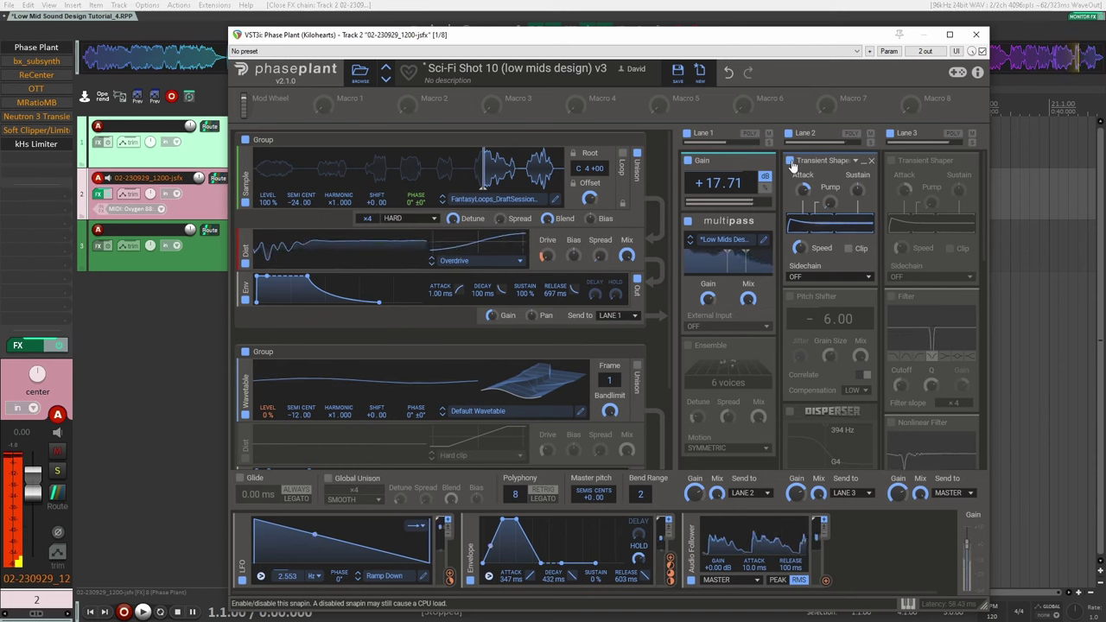
{"action": "left_click", "coordinate": [791, 297]}
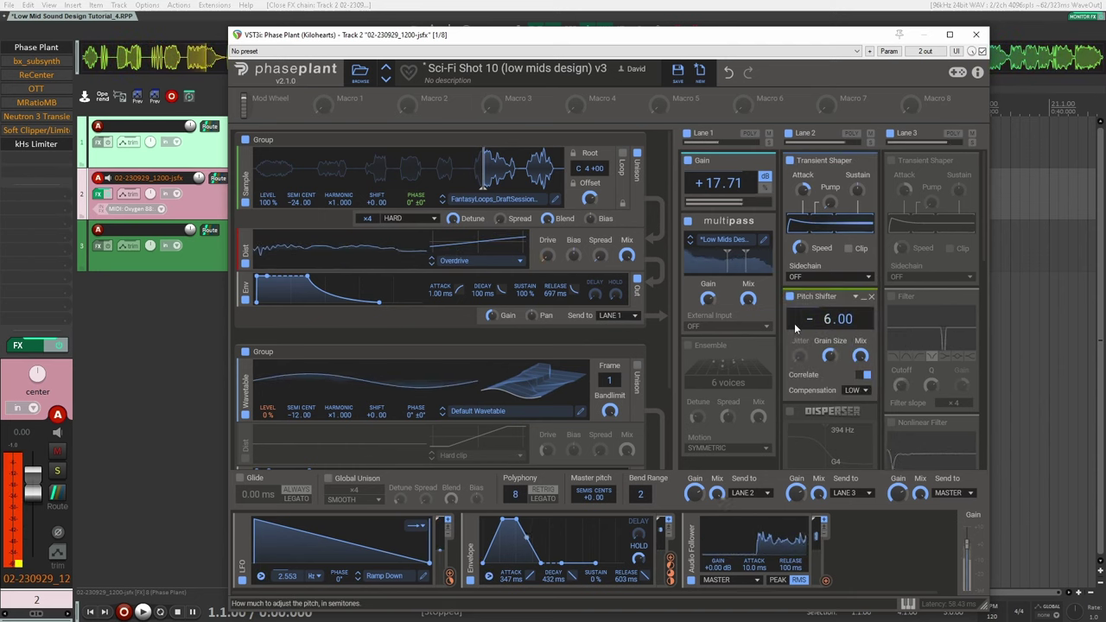
{"action": "scroll", "coordinate": [795, 328], "scroll_direction": "down", "scroll_amount": 2}
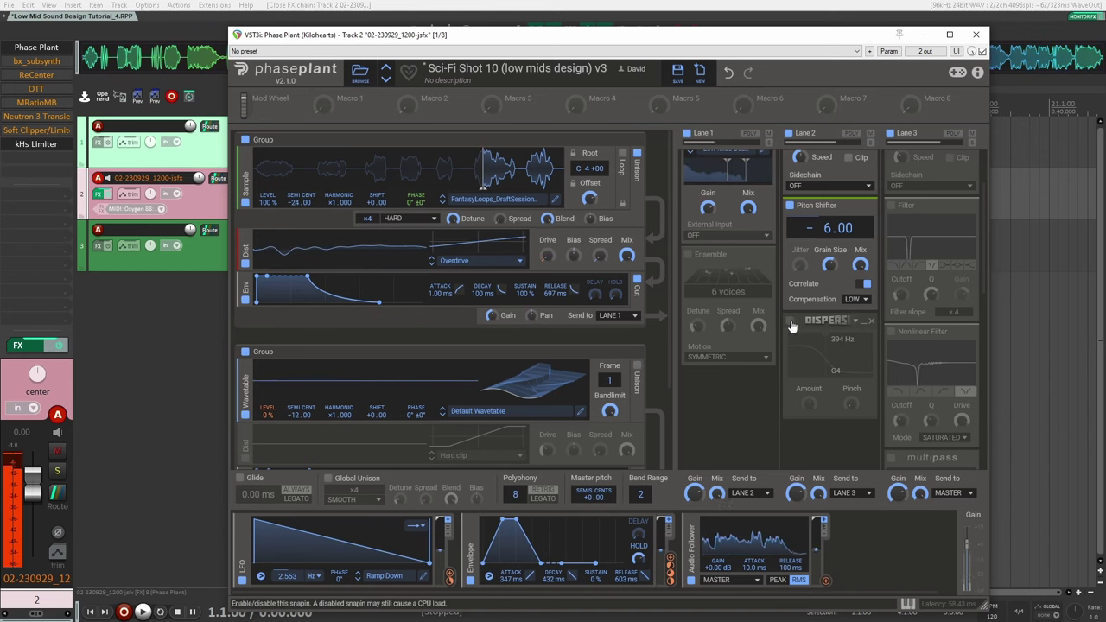
{"action": "left_click", "coordinate": [789, 320]}
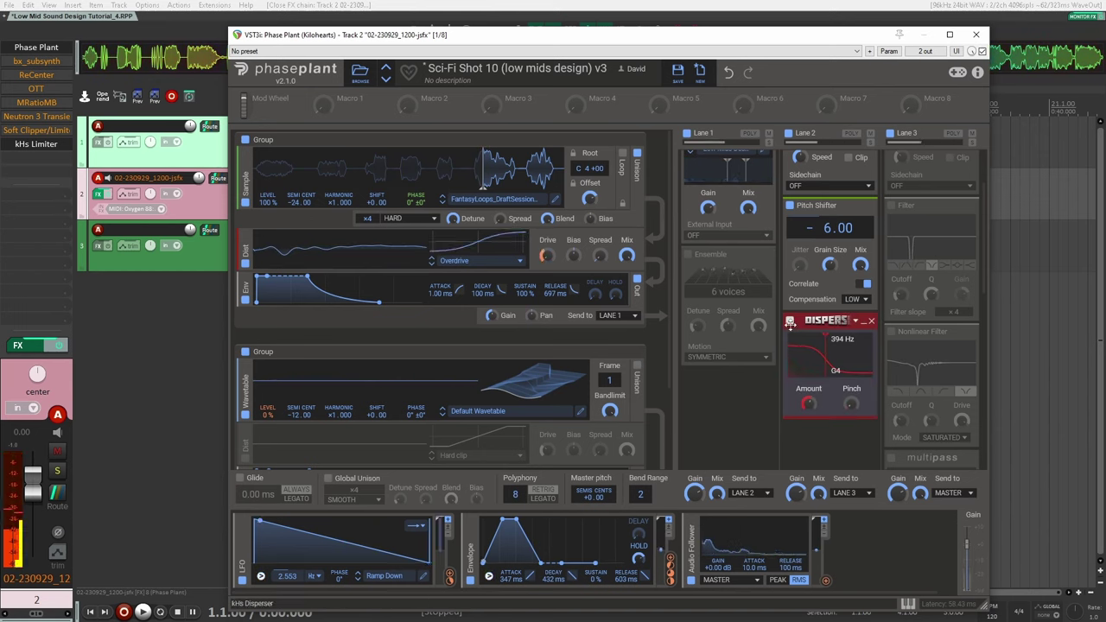
{"action": "scroll", "coordinate": [799, 340], "scroll_direction": "up", "scroll_amount": 1}
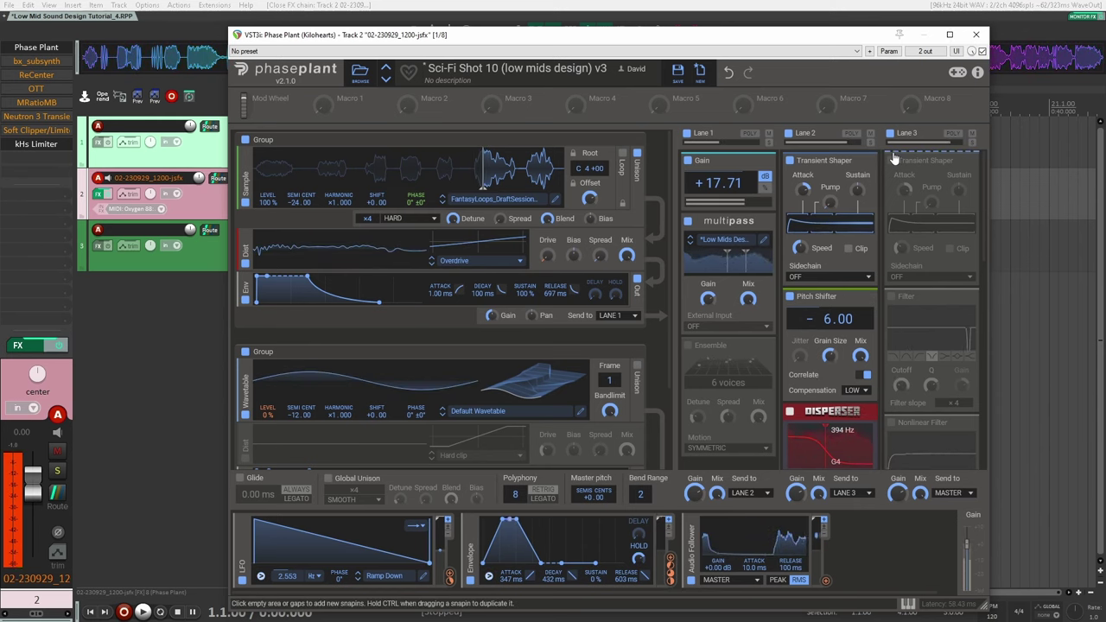
- Enable Lane 3's Filter and Saturated Nonlinear Filter; try moving multipass to Lane 1, then undo
{"action": "left_click_drag", "start_coordinate": [799, 38], "coordinate": [879, 26]}
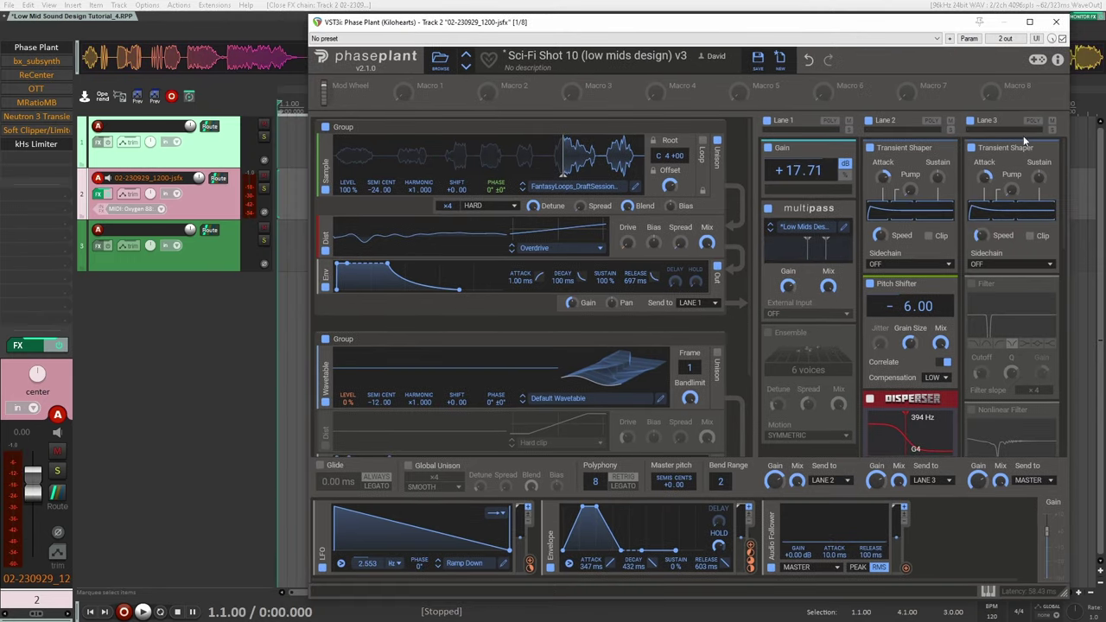
{"action": "left_click_drag", "start_coordinate": [948, 26], "coordinate": [921, 24]}
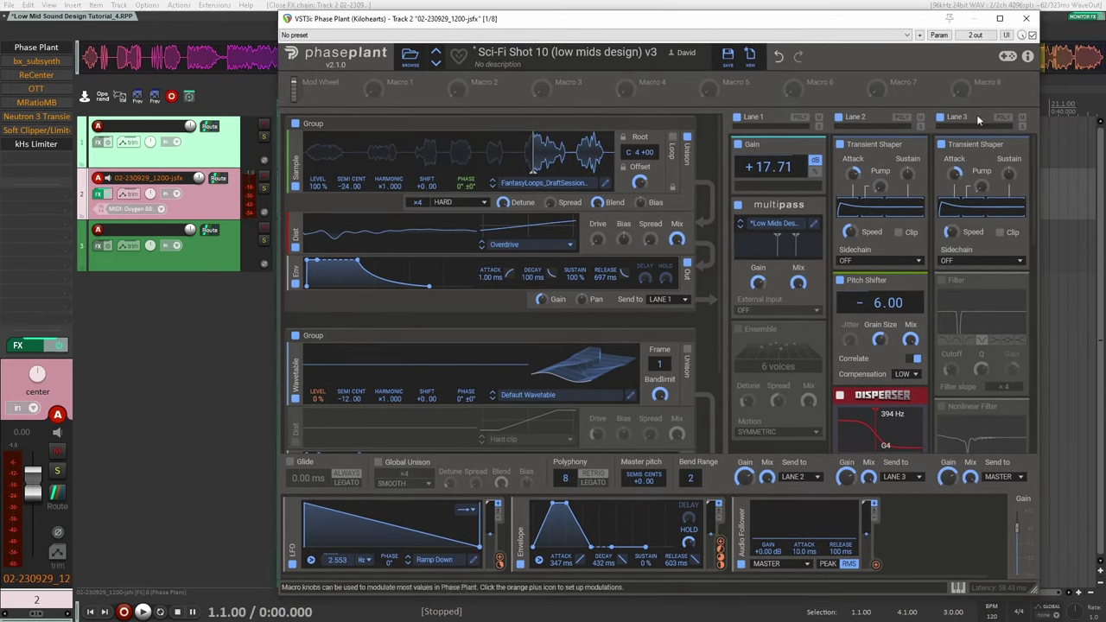
{"action": "left_click", "coordinate": [941, 281]}
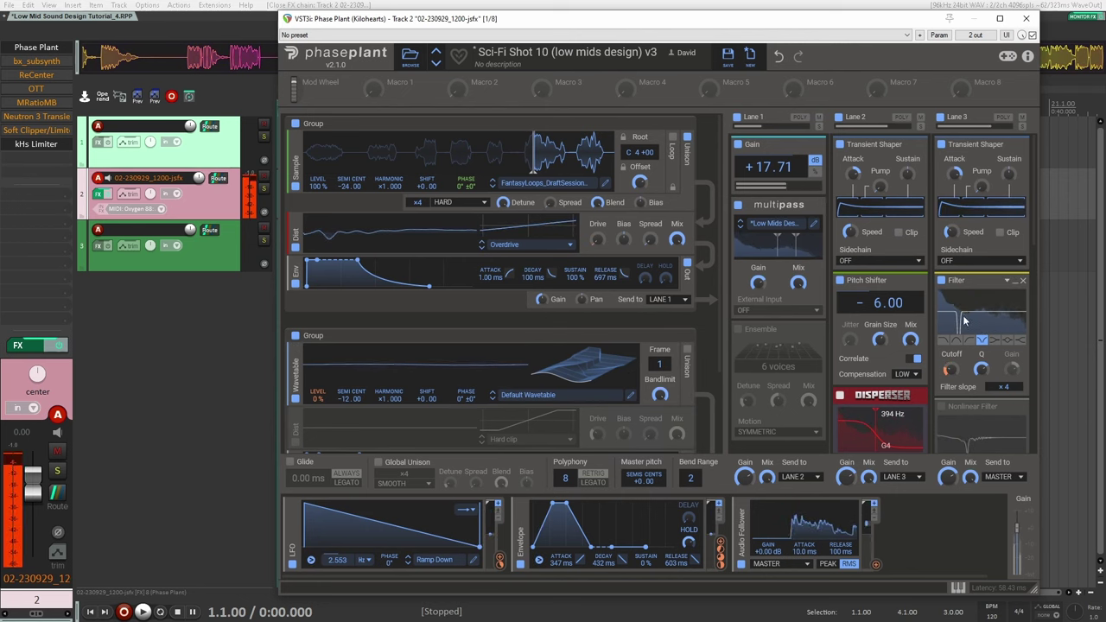
{"action": "scroll", "coordinate": [950, 310], "scroll_direction": "down", "scroll_amount": 3}
{"action": "left_click", "coordinate": [941, 285]}
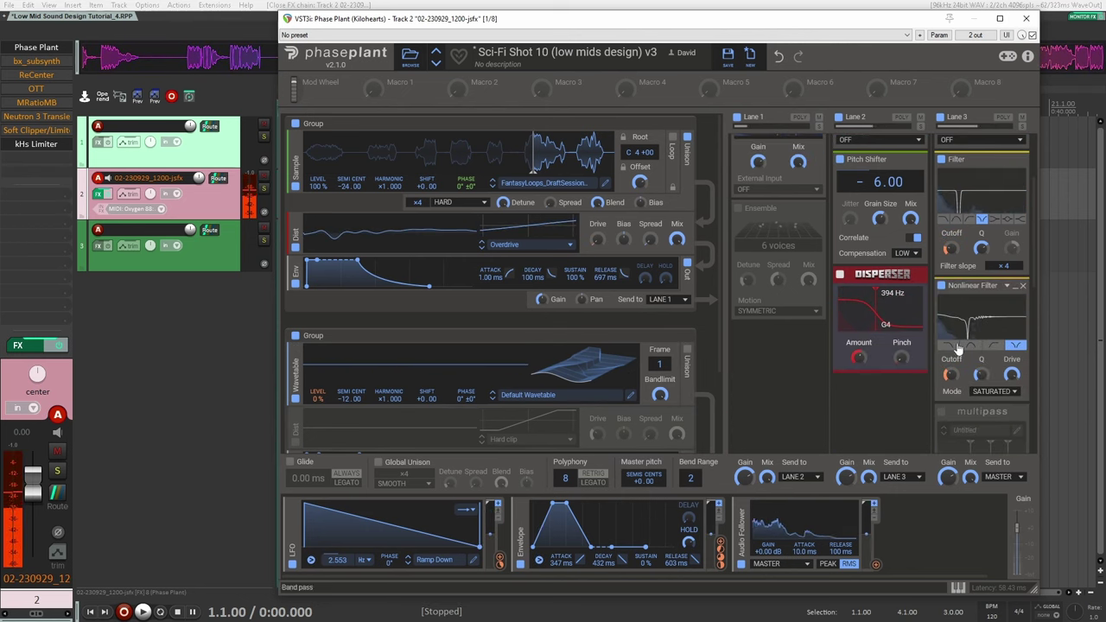
{"action": "scroll", "coordinate": [961, 372], "scroll_direction": "down", "scroll_amount": 3}
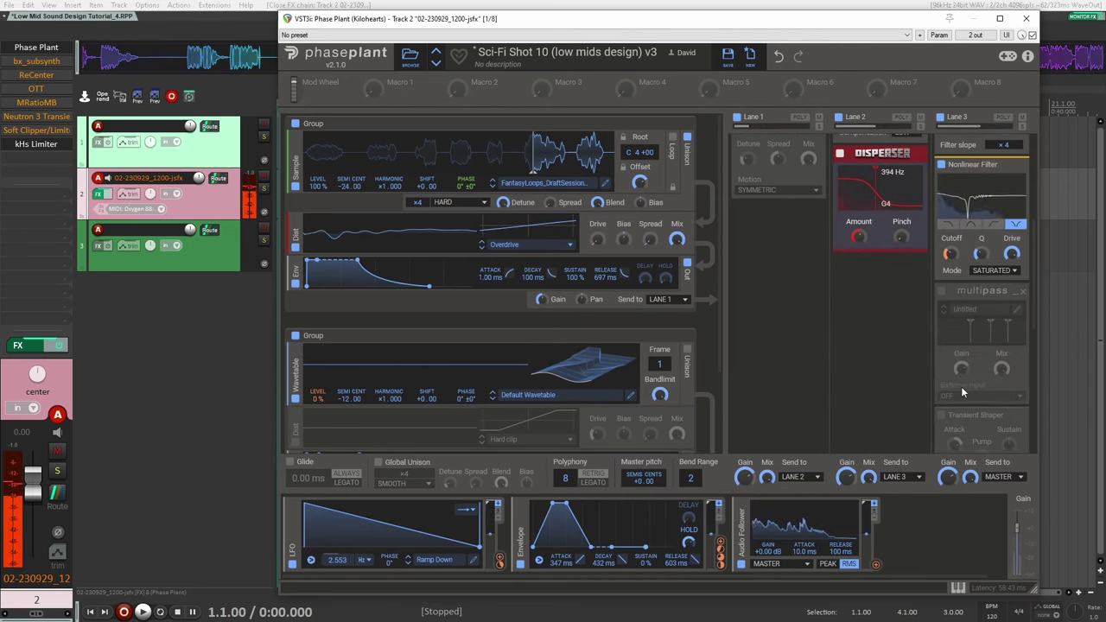
{"action": "left_click_drag", "start_coordinate": [944, 297], "coordinate": [782, 212]}
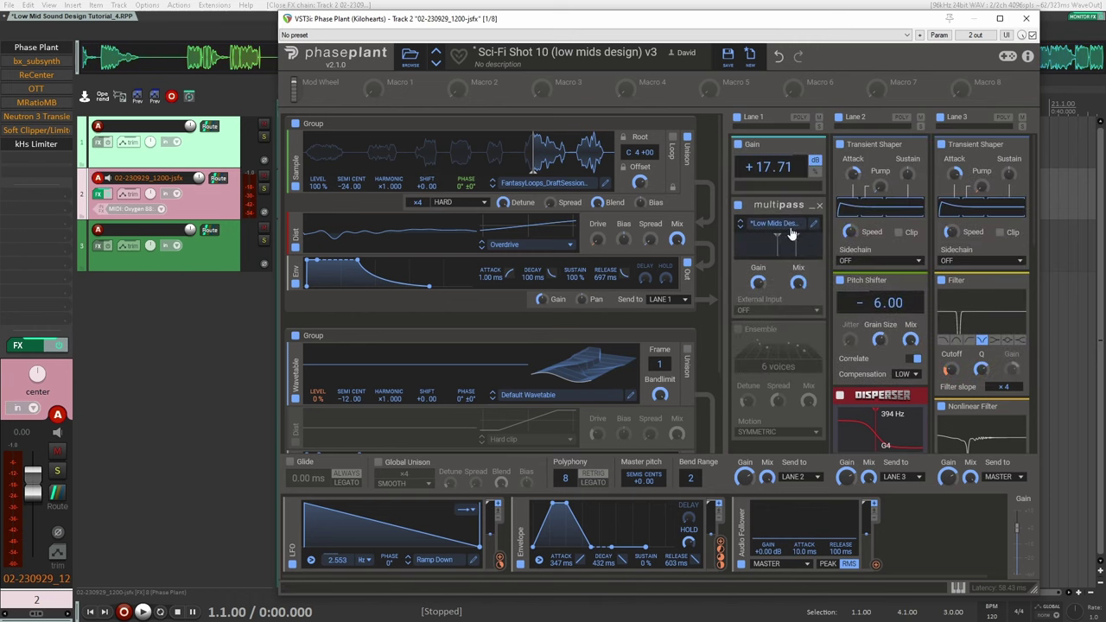
{"action": "key", "text": "ctrl+z"}
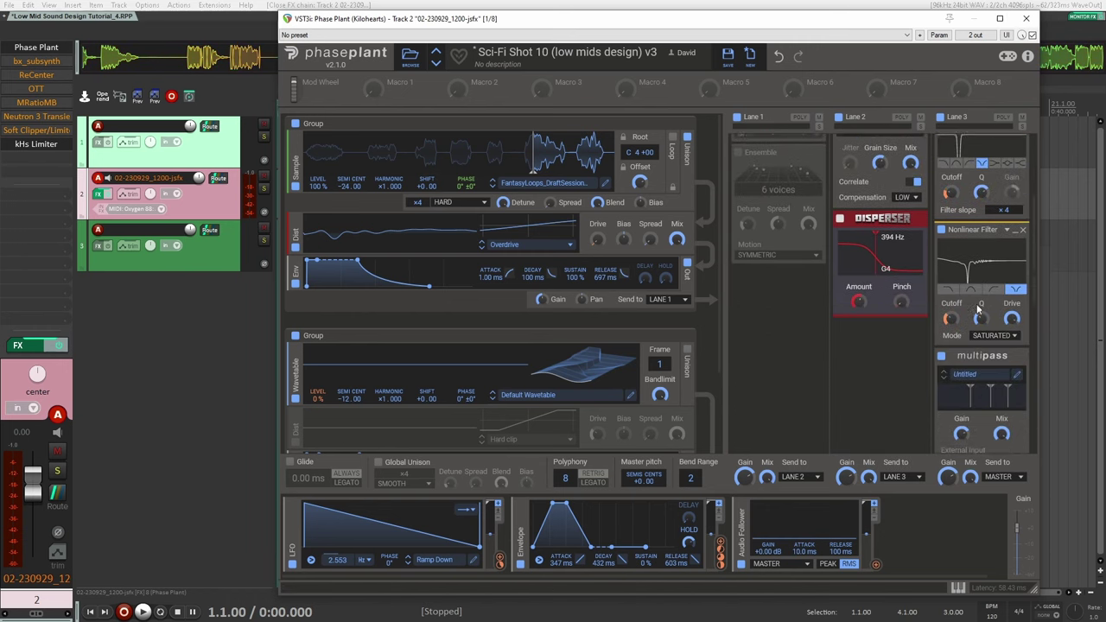
- In Lane 3's Multipass editor, enable Nonlinear Filters in bands 1–3, Filters in bands 1–2, and Haas in band 3
{"action": "left_click", "coordinate": [1016, 280]}
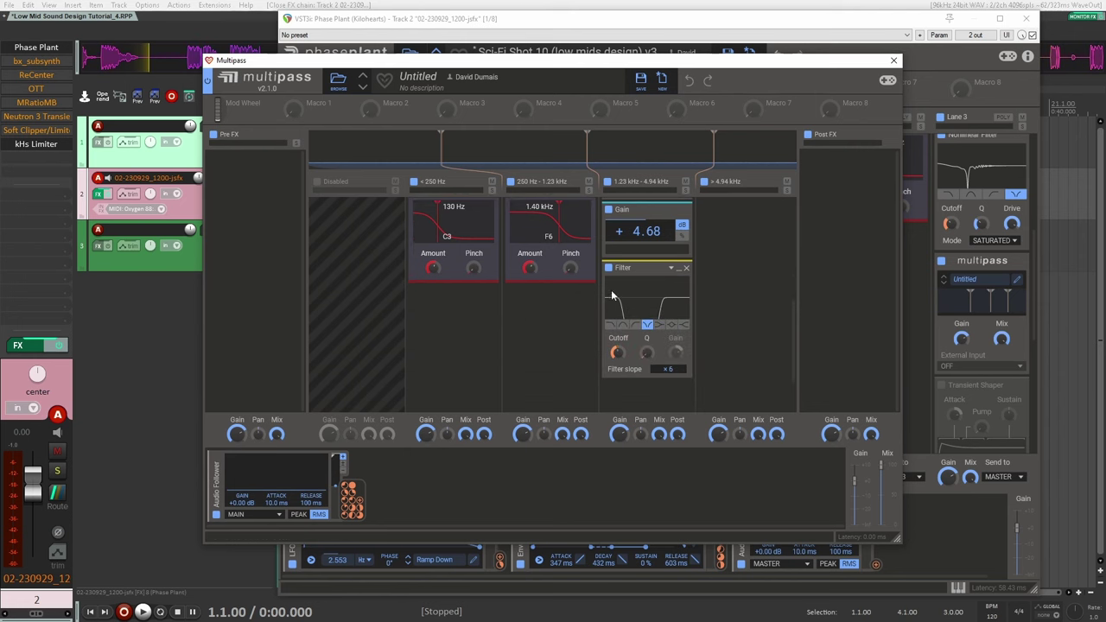
{"action": "left_click", "coordinate": [609, 269]}
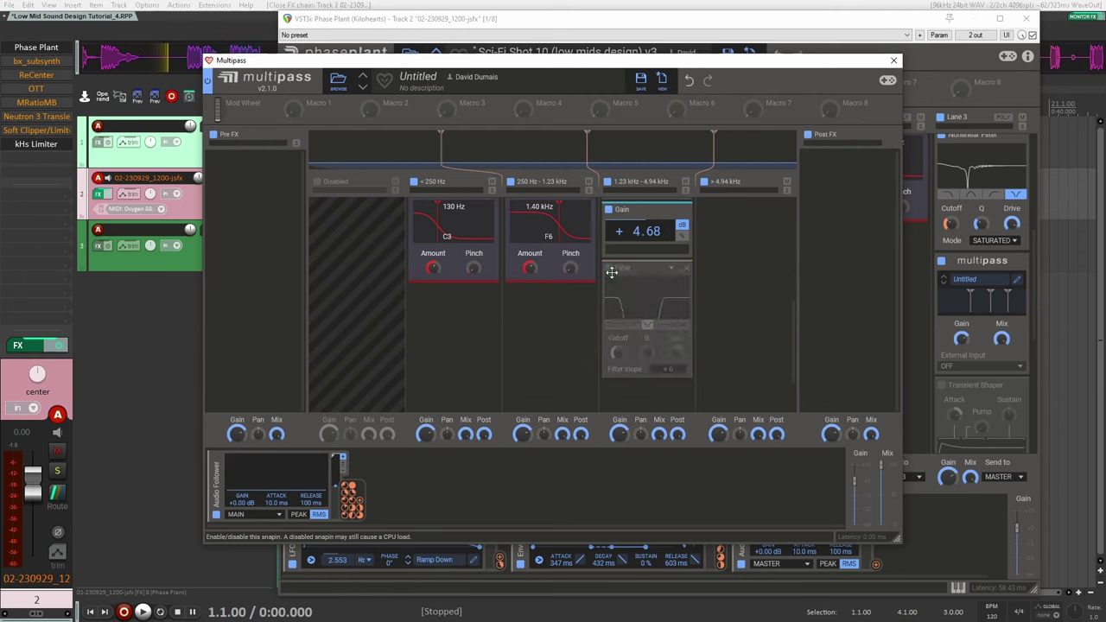
{"action": "scroll", "coordinate": [611, 273], "scroll_direction": "up", "scroll_amount": 2}
{"action": "scroll", "coordinate": [502, 259], "scroll_direction": "up", "scroll_amount": 4}
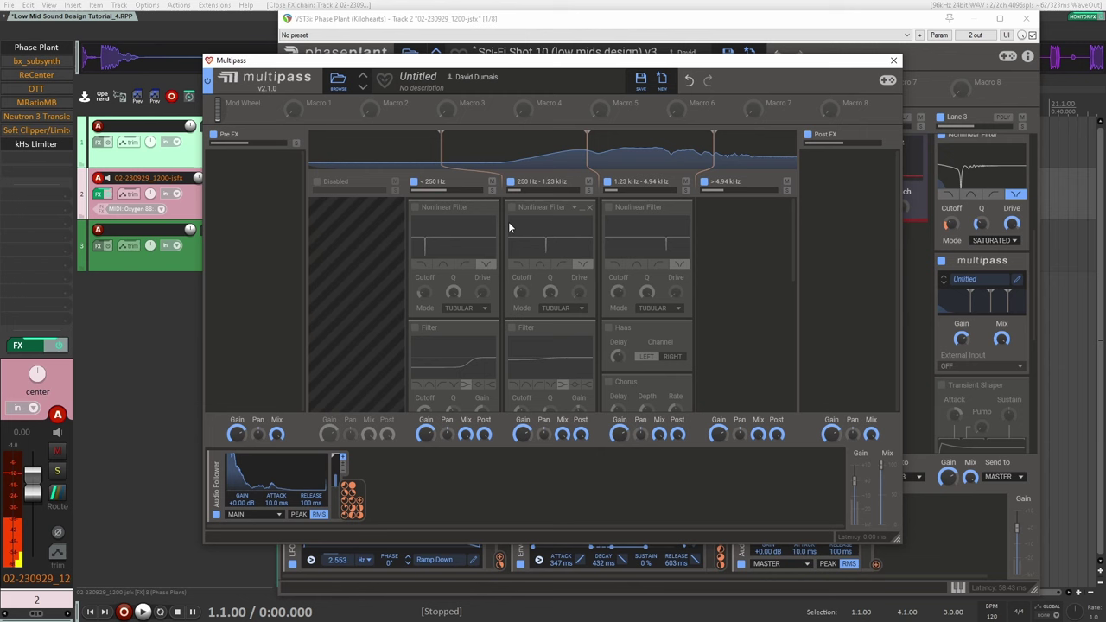
{"action": "left_click", "coordinate": [415, 208]}
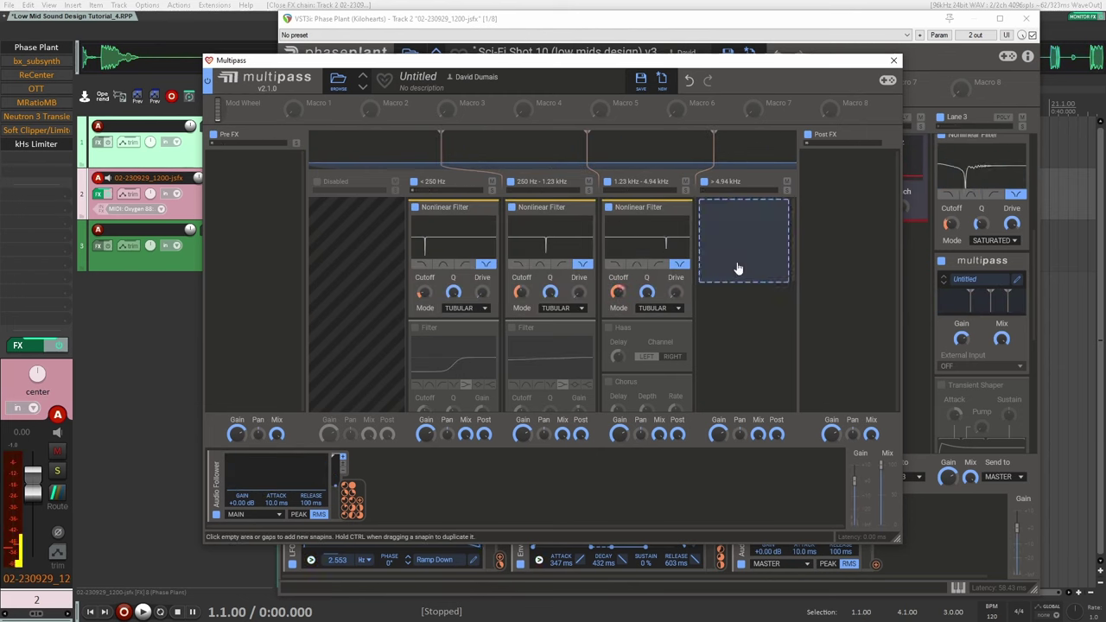
{"action": "left_click", "coordinate": [415, 327]}
{"action": "left_click", "coordinate": [511, 327]}
{"action": "left_click", "coordinate": [608, 328]}
- Enable Chorus, Gain and Filter in band 3 and Disperser in bands 1–2, then close the editor
{"action": "scroll", "coordinate": [730, 299], "scroll_direction": "down", "scroll_amount": 1}
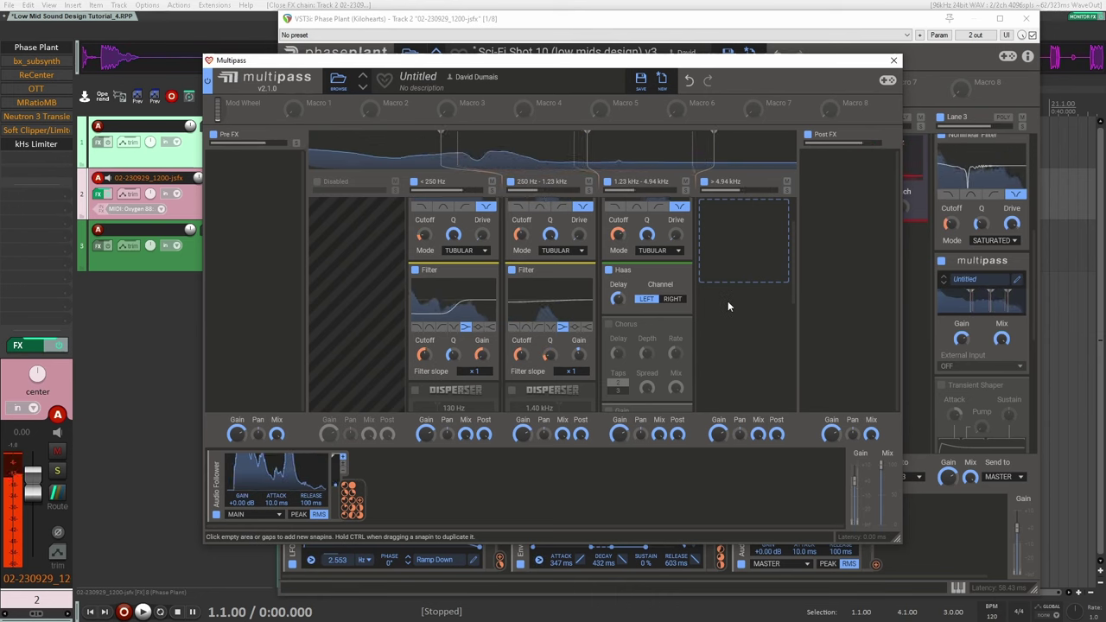
{"action": "left_click", "coordinate": [608, 324]}
{"action": "scroll", "coordinate": [536, 314], "scroll_direction": "down", "scroll_amount": 1}
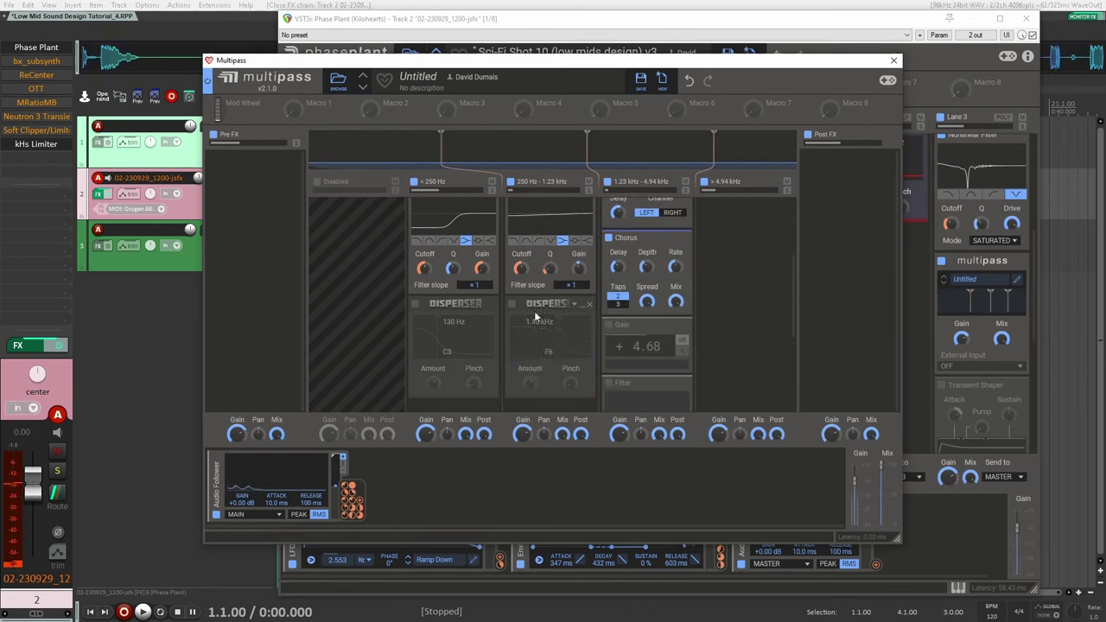
{"action": "left_click", "coordinate": [415, 304]}
{"action": "left_click", "coordinate": [511, 303]}
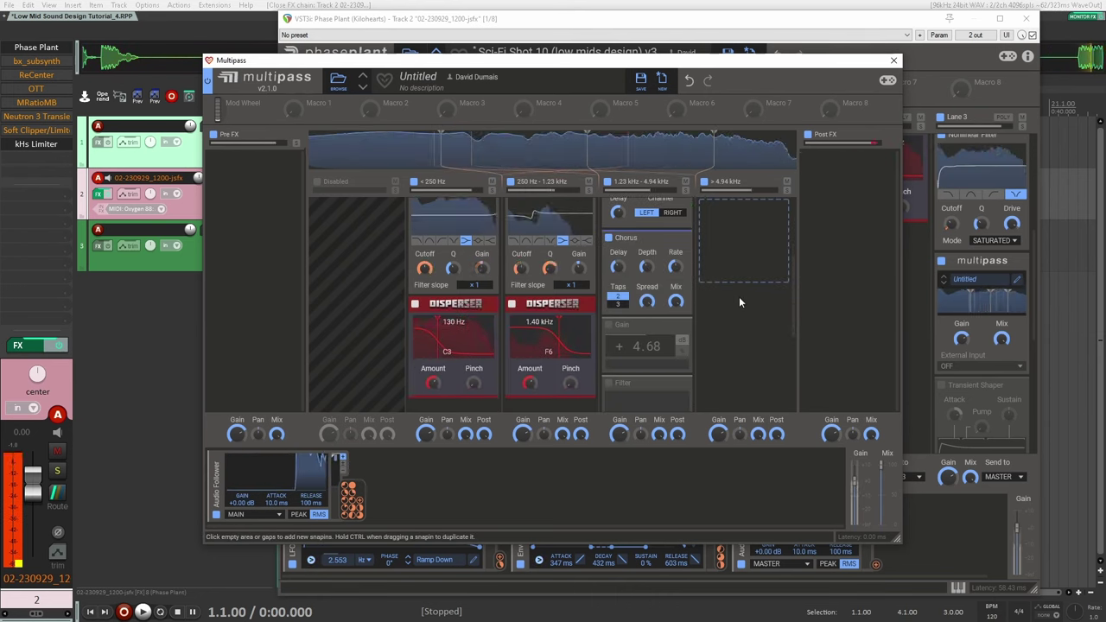
{"action": "left_click", "coordinate": [609, 324]}
{"action": "left_click", "coordinate": [608, 384]}
{"action": "scroll", "coordinate": [731, 345], "scroll_direction": "down", "scroll_amount": 2}
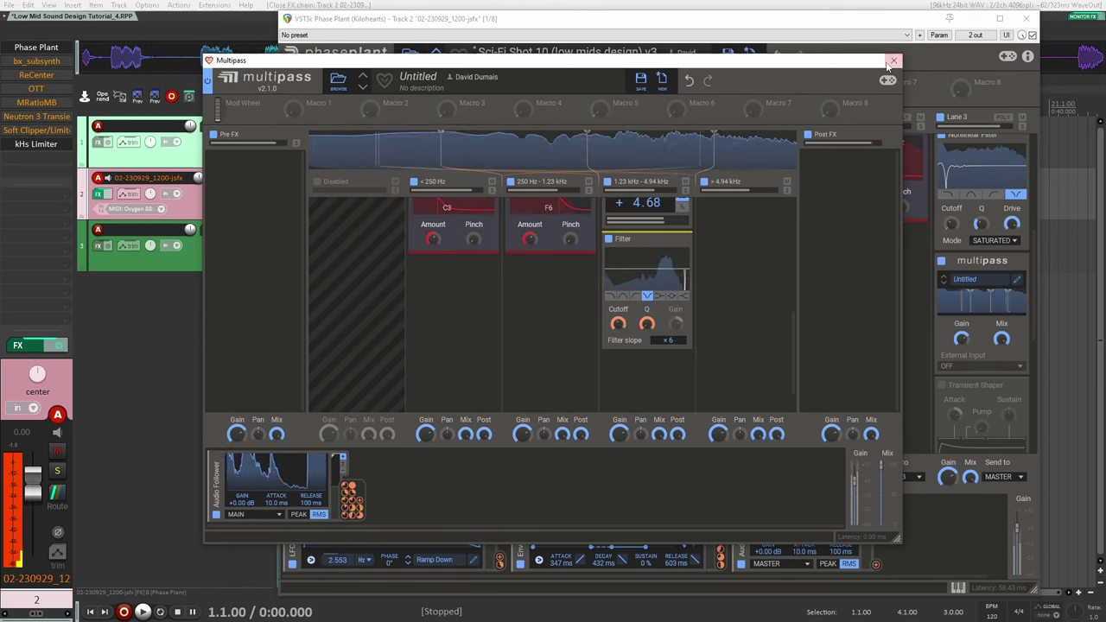
{"action": "left_click", "coordinate": [942, 262]}
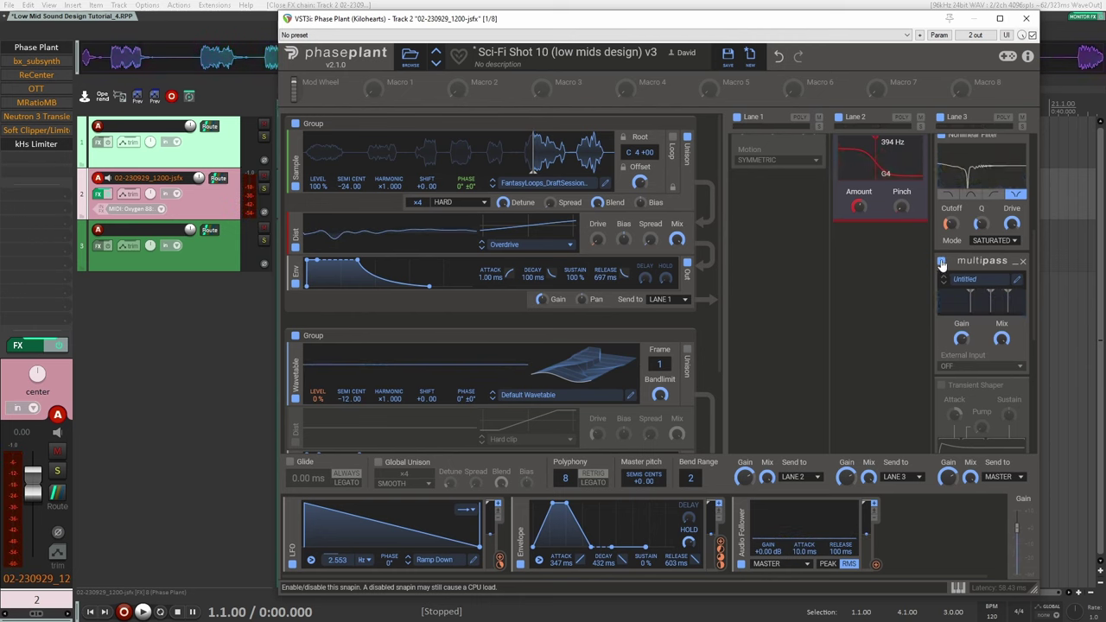
{"action": "scroll", "coordinate": [942, 262], "scroll_direction": "down", "scroll_amount": 3}
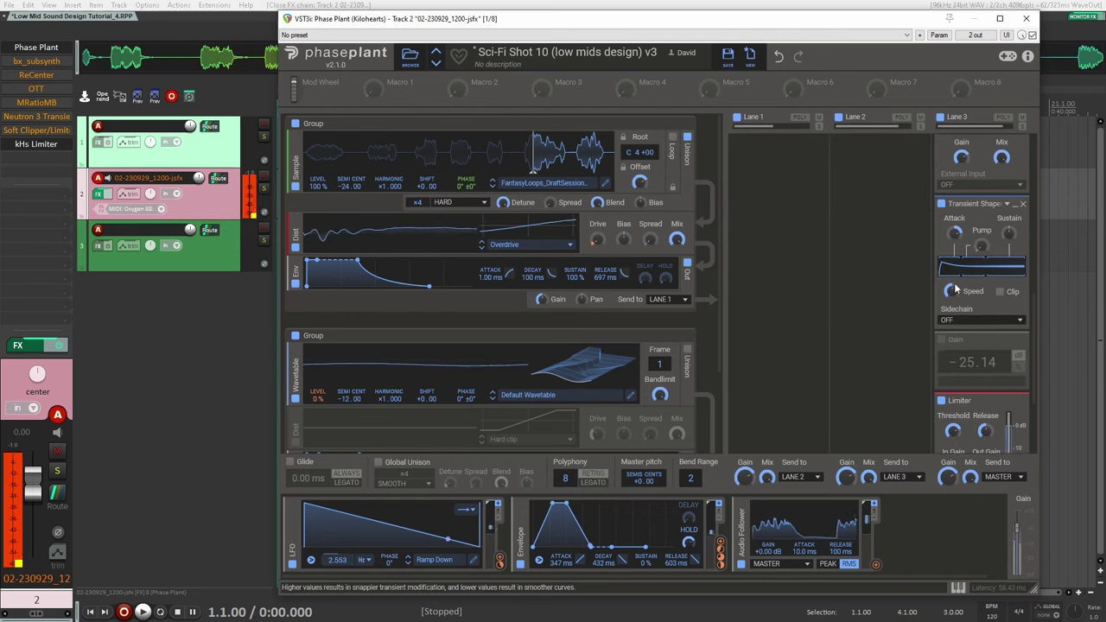
{"action": "left_click", "coordinate": [941, 204]}
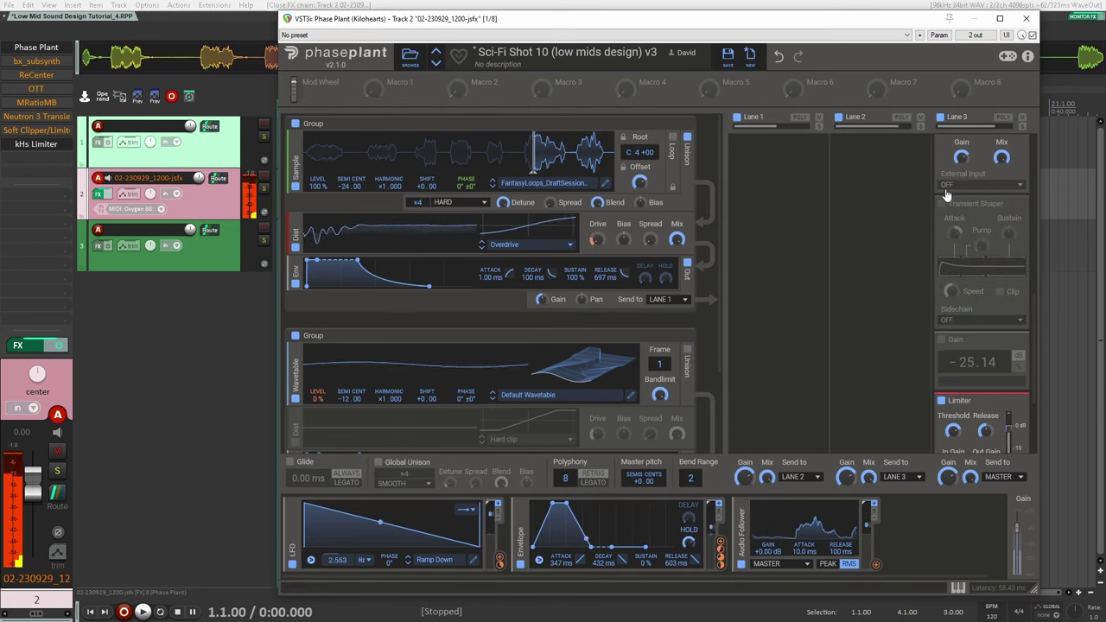
{"action": "scroll", "coordinate": [938, 242], "scroll_direction": "up", "scroll_amount": 1}
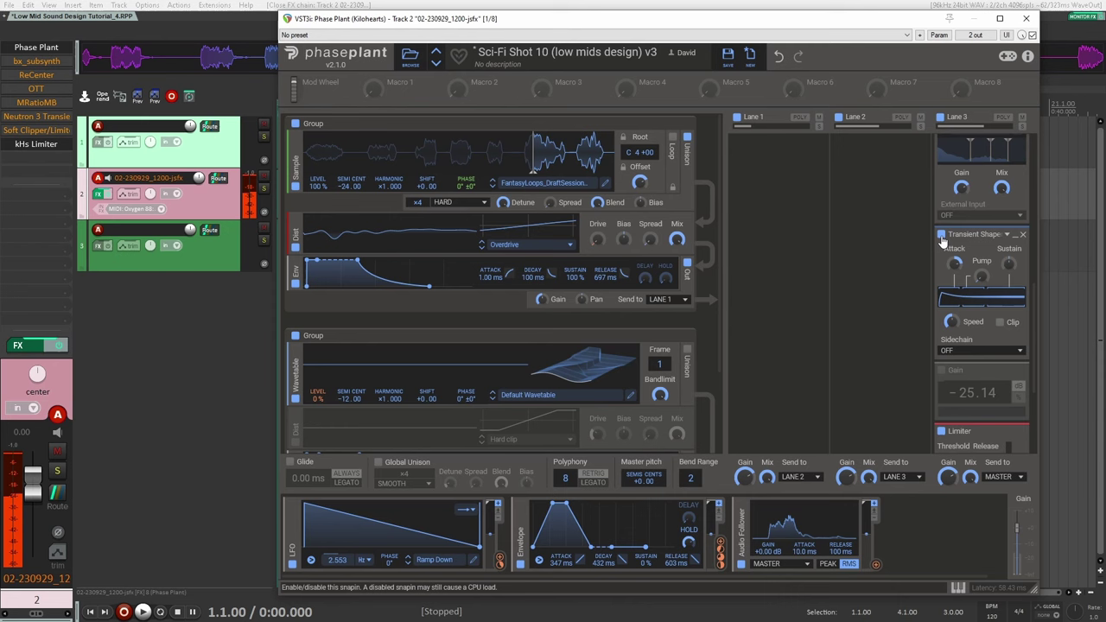
{"action": "left_click", "coordinate": [941, 234]}
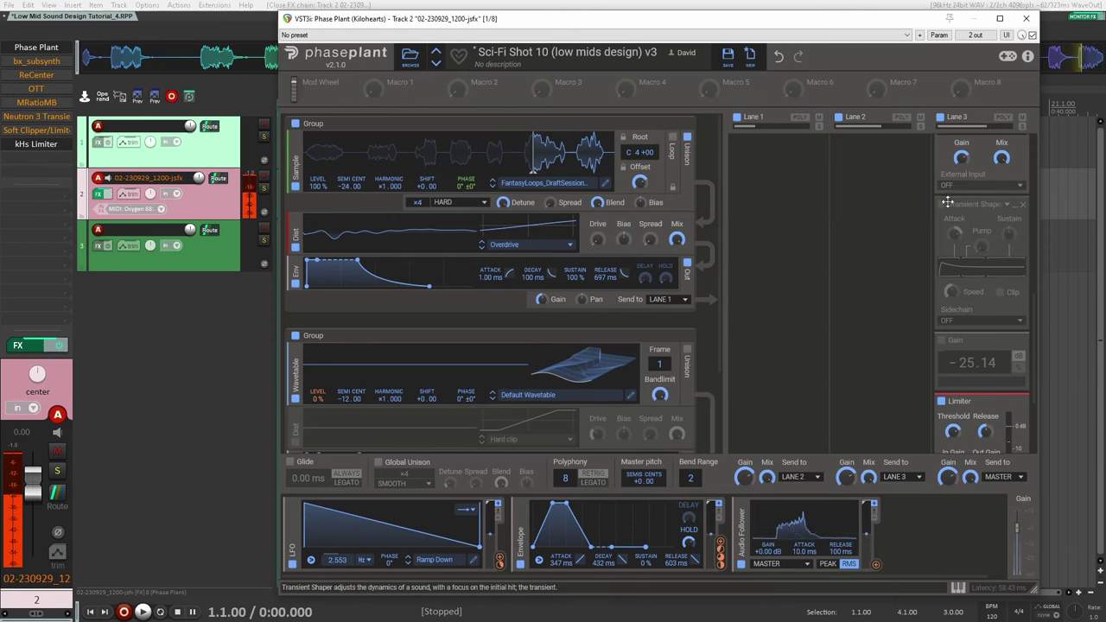
{"action": "scroll", "coordinate": [938, 251], "scroll_direction": "down", "scroll_amount": 2}
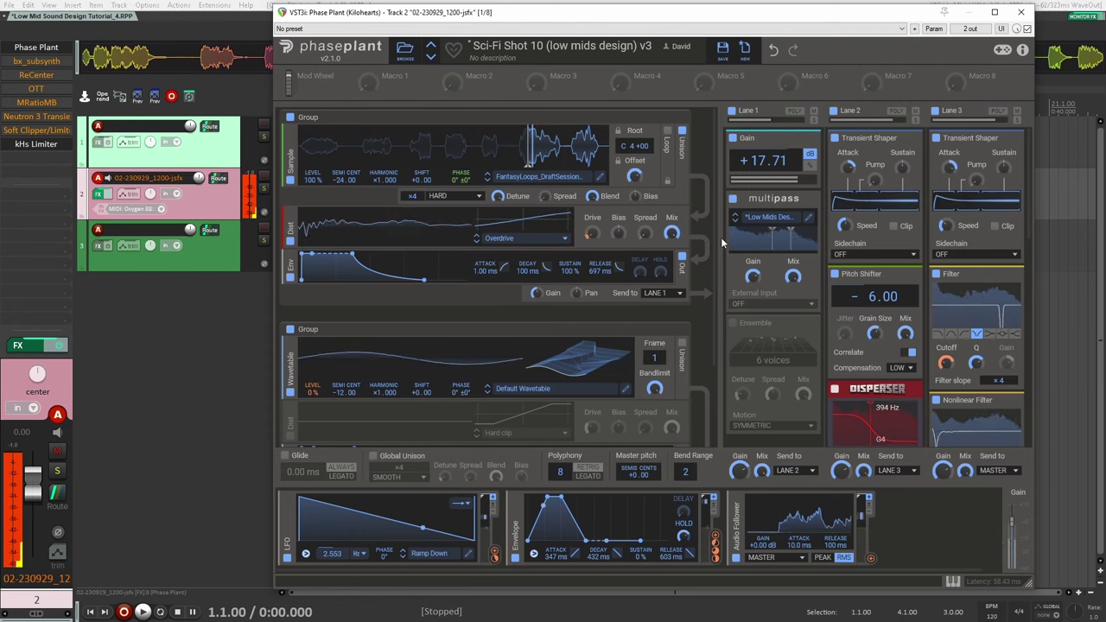
- Re-enable bx_subsynth and ReCenter in the track's FX chain, checking each one's settings
{"action": "left_click", "coordinate": [38, 62], "text": "shift"}
{"action": "left_click", "coordinate": [38, 63]}
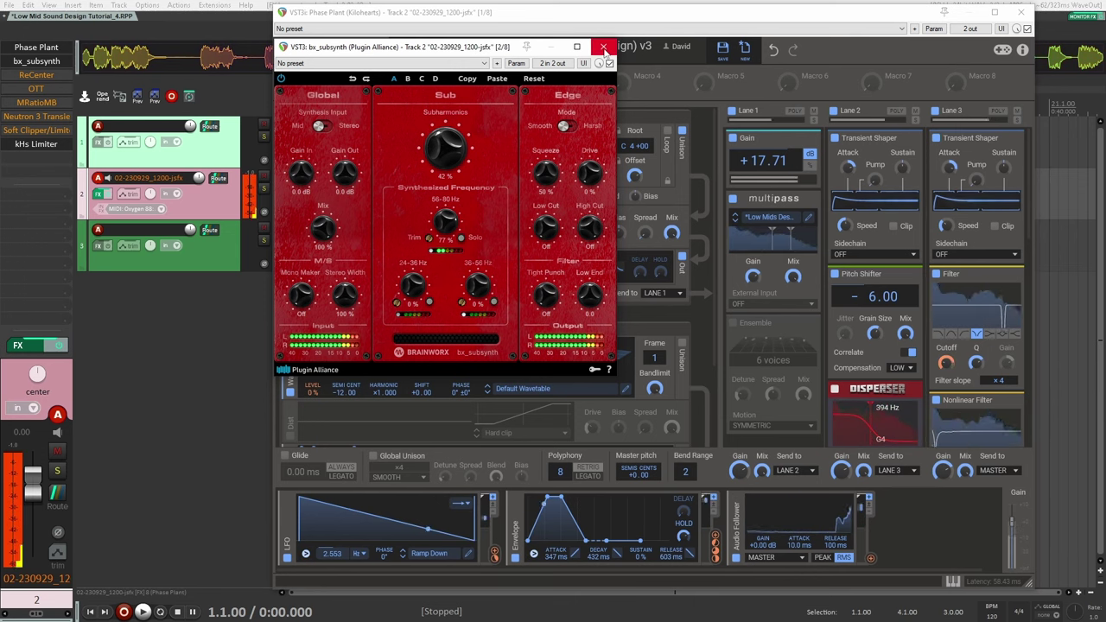
{"action": "left_click", "coordinate": [605, 47]}
{"action": "left_click", "coordinate": [28, 78], "text": "shift"}
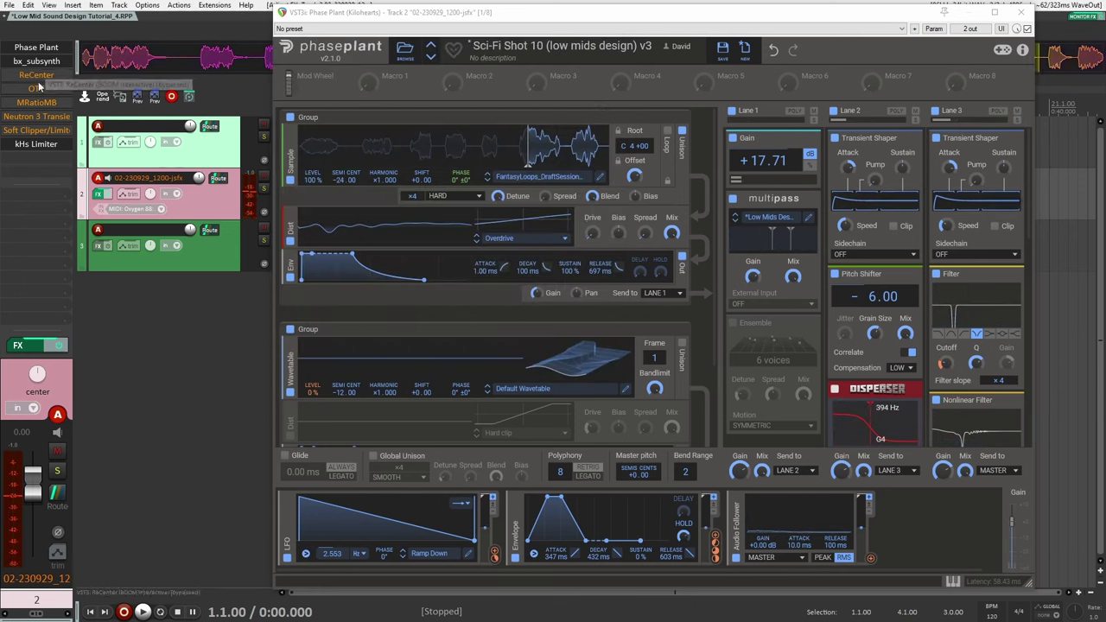
{"action": "left_click", "coordinate": [38, 78]}
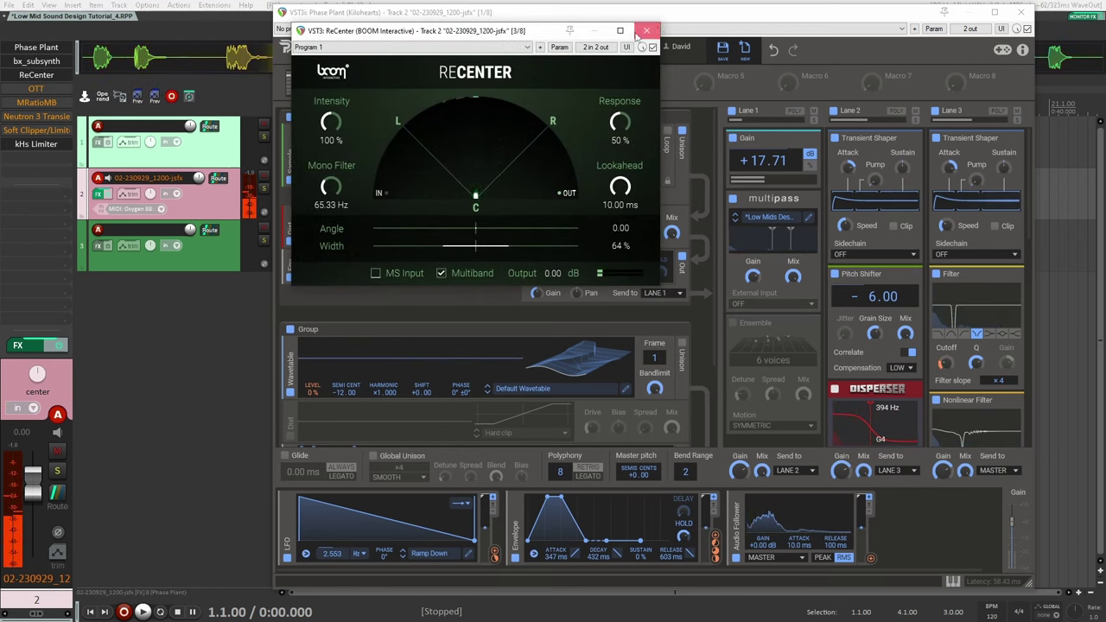
{"action": "left_click", "coordinate": [645, 31]}
- Set the OTT compressor to 26% depth and -7.5 dB output gain
{"action": "left_click", "coordinate": [36, 91]}
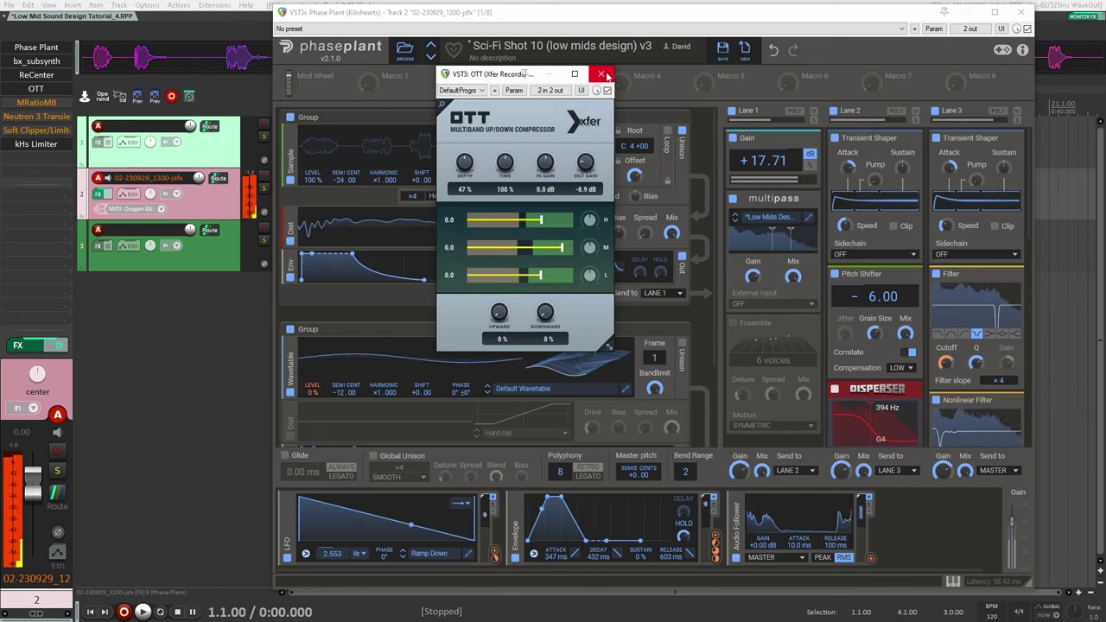
{"action": "scroll", "coordinate": [467, 161], "scroll_direction": "down", "scroll_amount": 4}
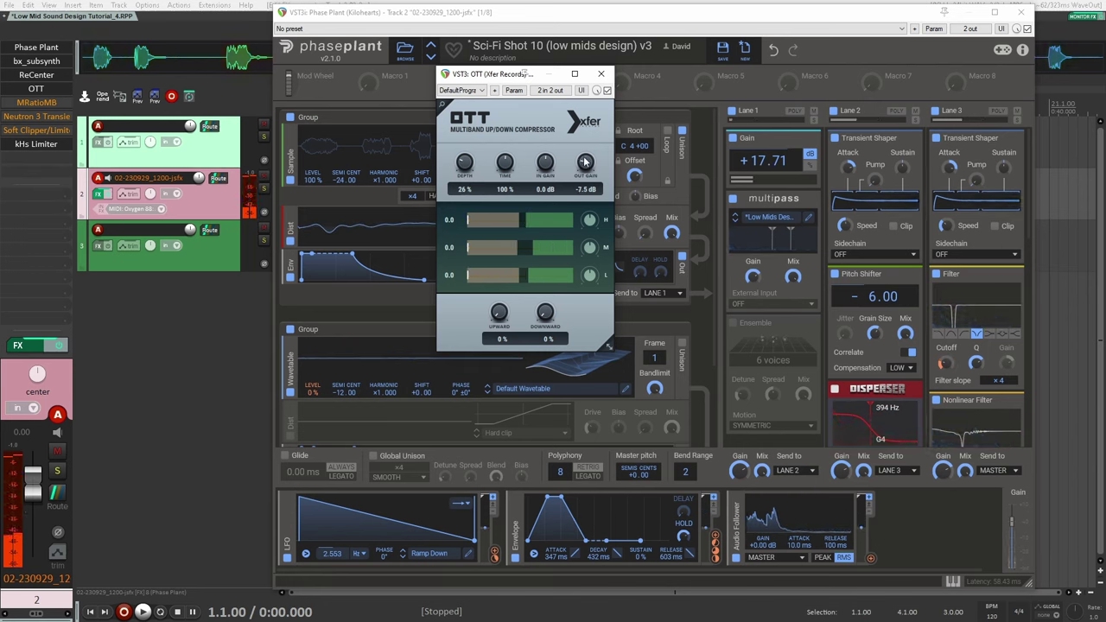
{"action": "scroll", "coordinate": [586, 161], "scroll_direction": "up", "scroll_amount": 2}
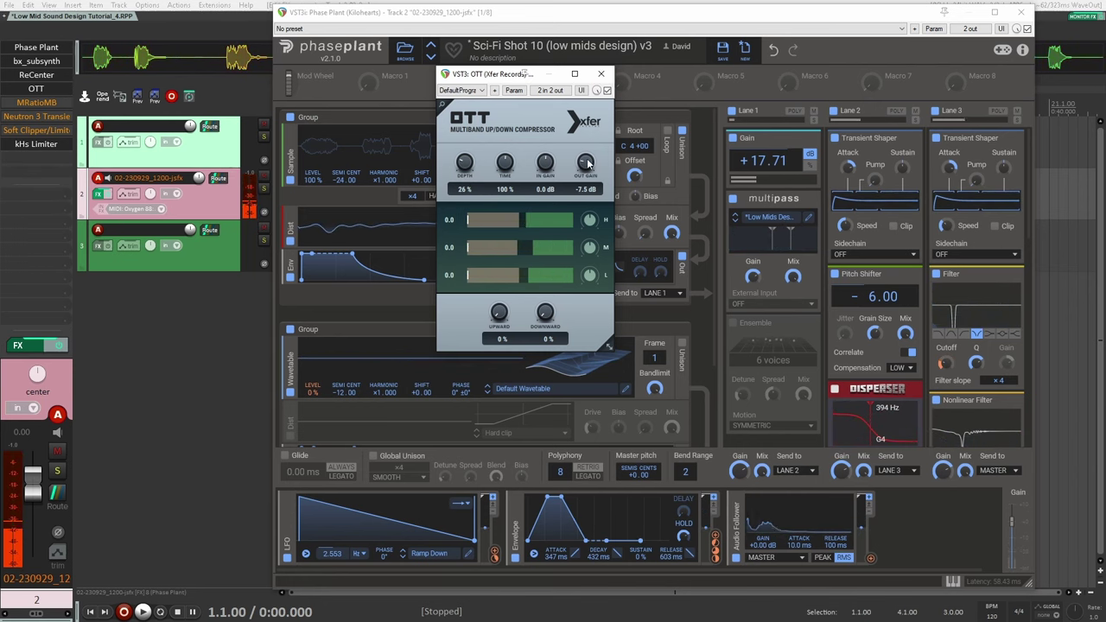
{"action": "left_click", "coordinate": [37, 88]}
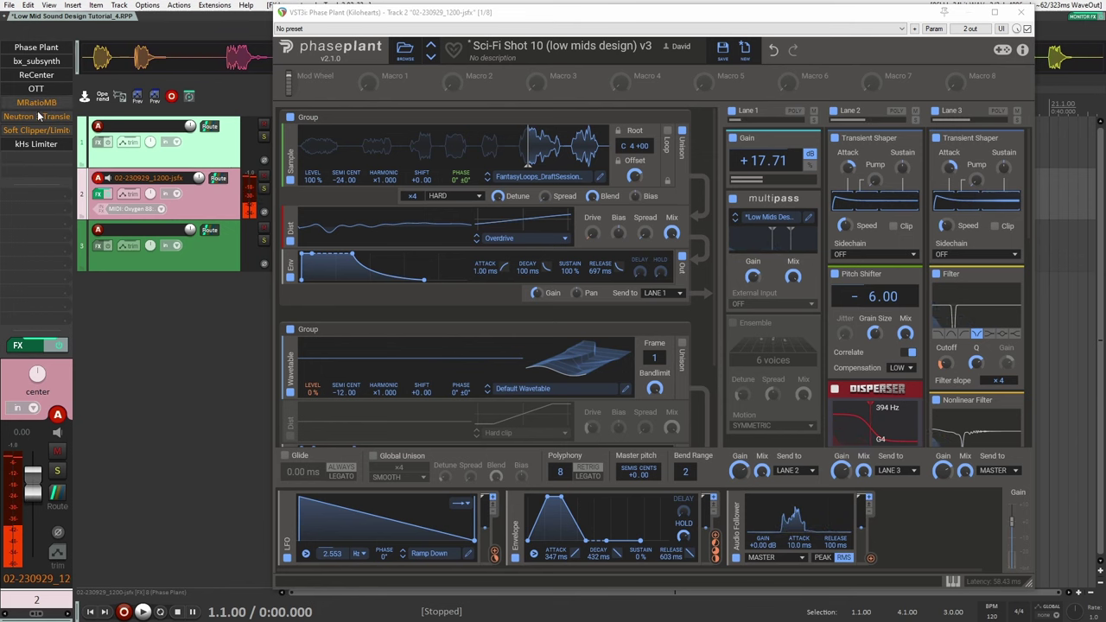
- Give MRatioMB's Ratio (Noise) audio-driven modulation a strength of about 22%
{"action": "left_click", "coordinate": [36, 102]}
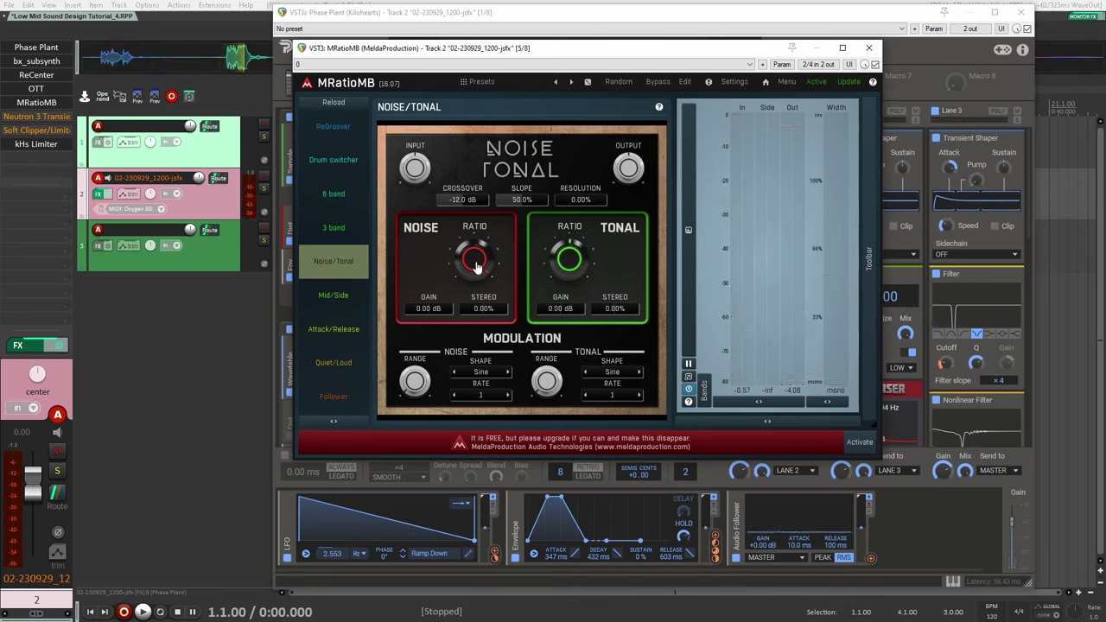
{"action": "key", "text": "ctrl+m"}
{"action": "left_click_drag", "start_coordinate": [70, 25], "coordinate": [144, 31]}
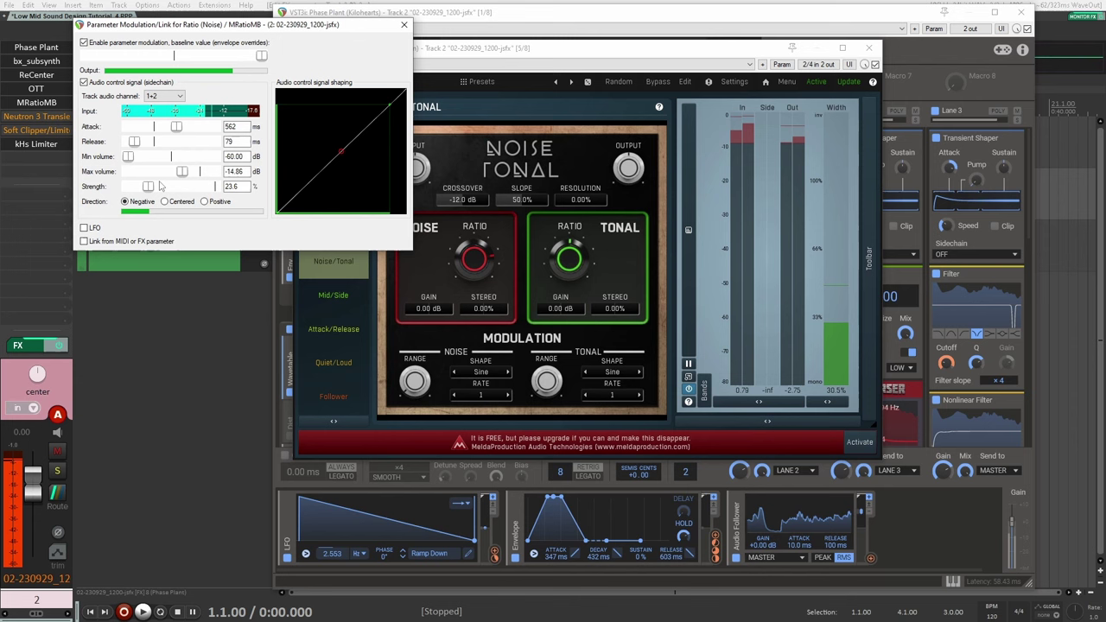
{"action": "left_click_drag", "start_coordinate": [149, 186], "coordinate": [179, 189]}
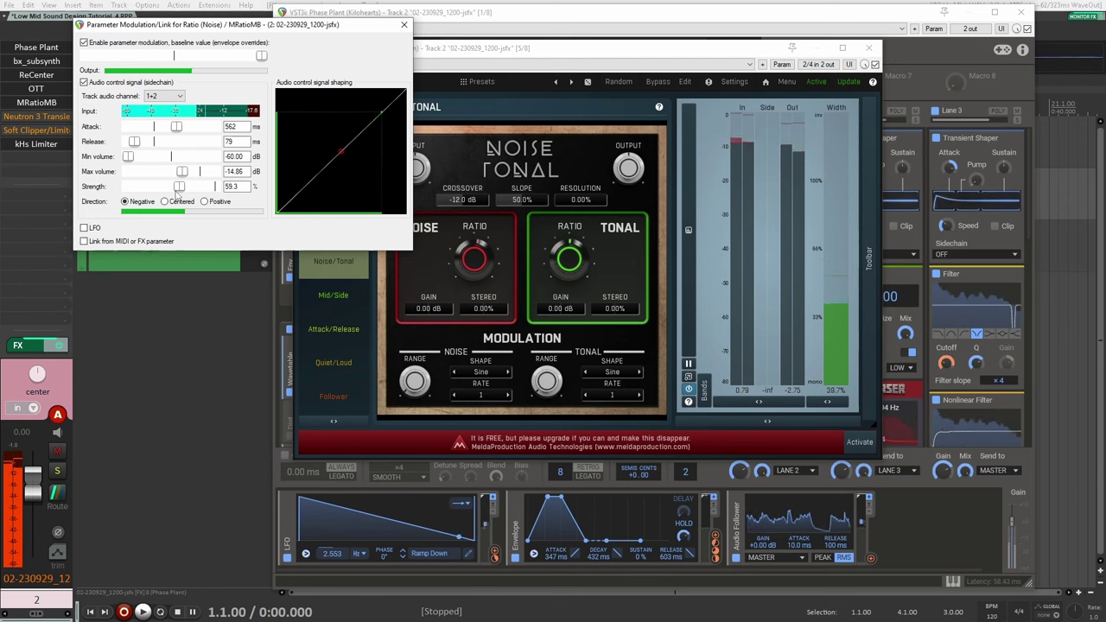
{"action": "left_click_drag", "start_coordinate": [178, 188], "coordinate": [152, 191]}
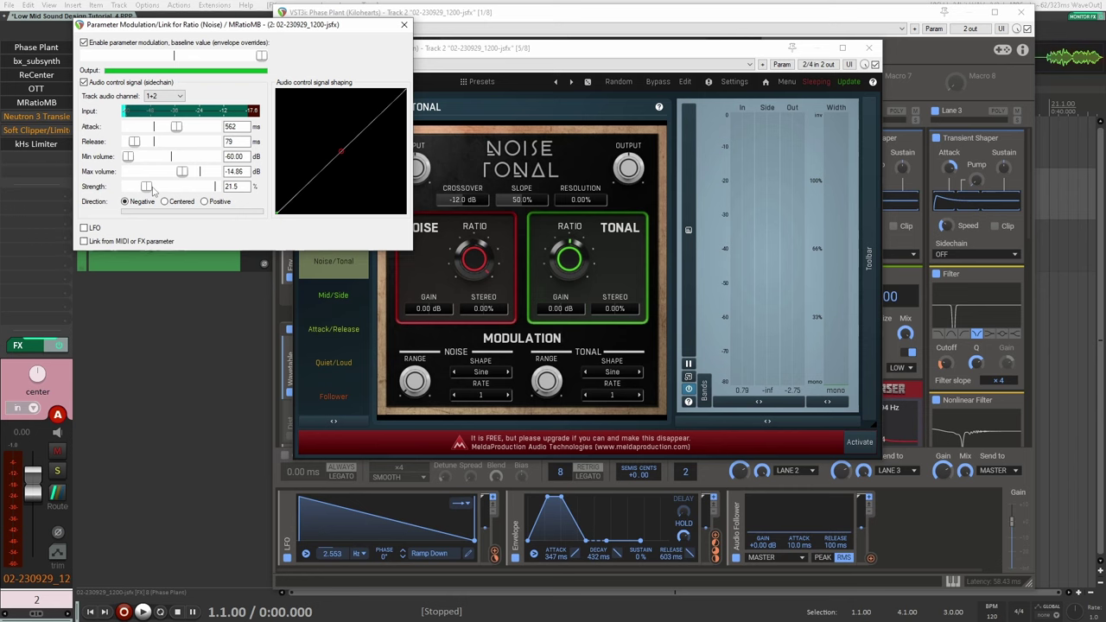
{"action": "left_click", "coordinate": [407, 25]}
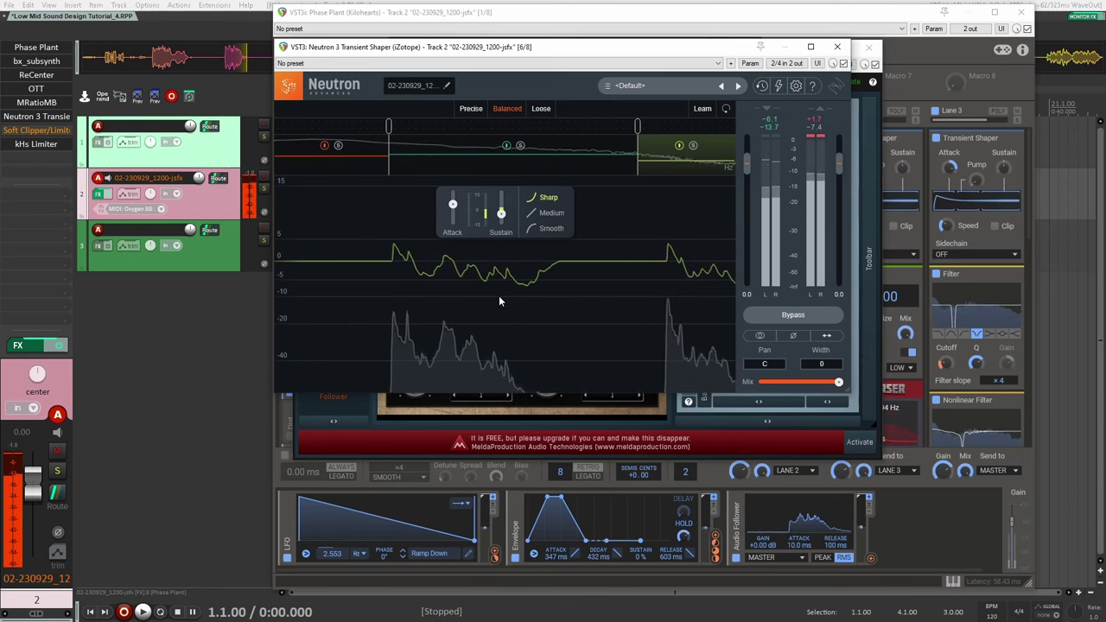
- Check the Soft Clipper/Limiter's 4.6 dB boost, then close the Soft Clipper, Neutron and MRatioMB windows
{"action": "left_click", "coordinate": [11, 132]}
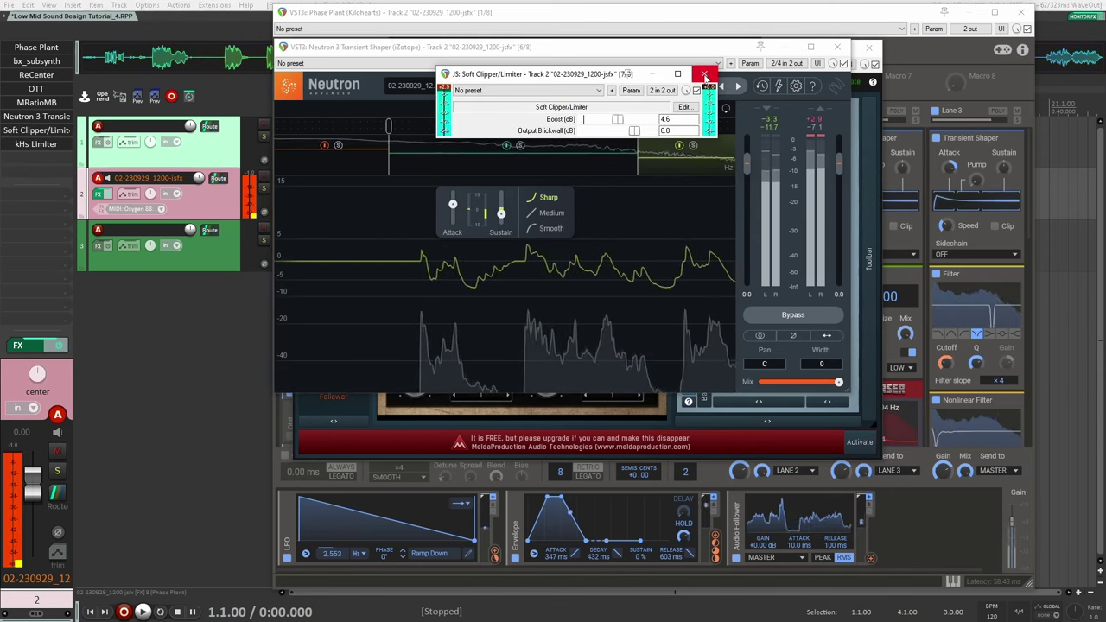
{"action": "left_click", "coordinate": [704, 73]}
{"action": "left_click", "coordinate": [838, 47]}
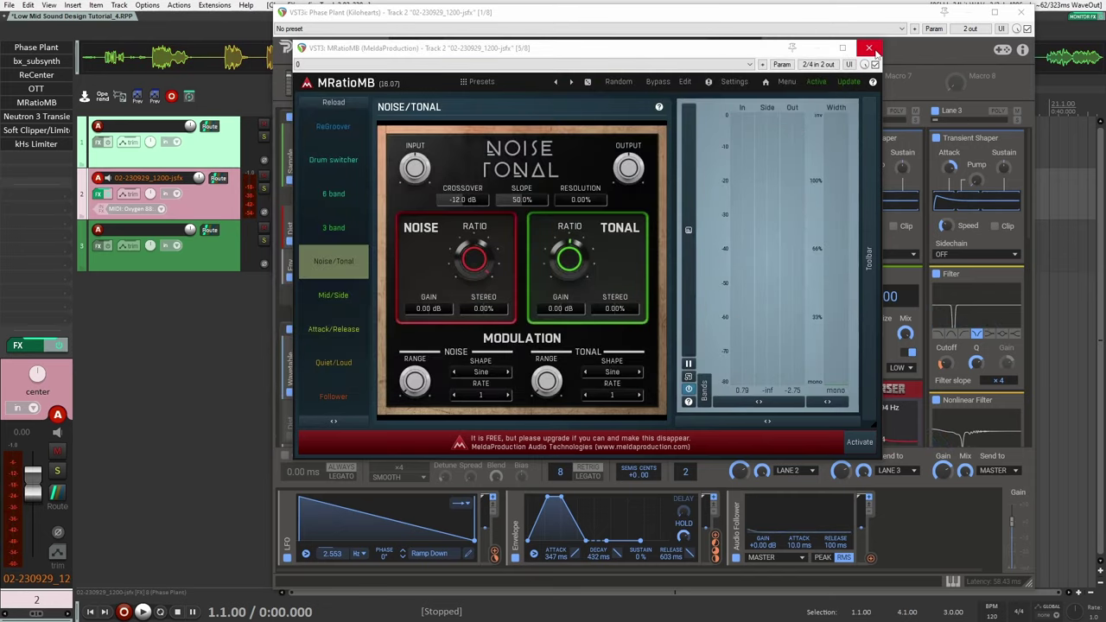
{"action": "left_click", "coordinate": [871, 50]}
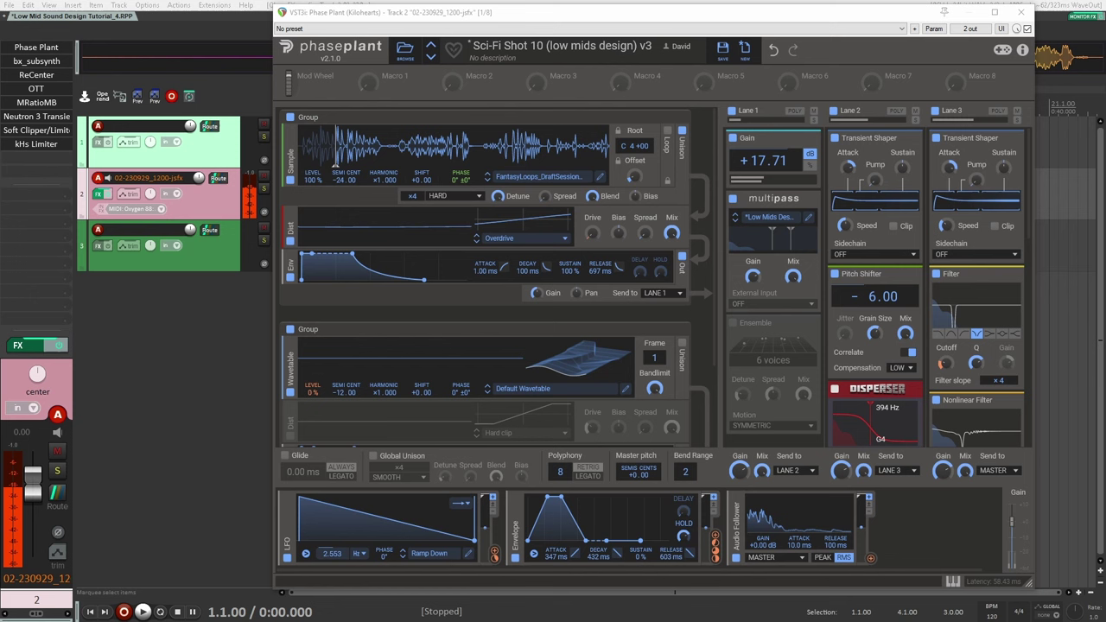
- Drag a new audio file onto the Sample generator to replace its sample
{"action": "mouse_move", "coordinate": [335, 164]}
{"action": "left_mouse_down"}
{"action": "mouse_move", "coordinate": [388, 180]}
{"action": "mouse_move", "coordinate": [350, 154]}
{"action": "mouse_move", "coordinate": [322, 154]}
{"action": "mouse_move", "coordinate": [366, 152]}
{"action": "left_mouse_up"}
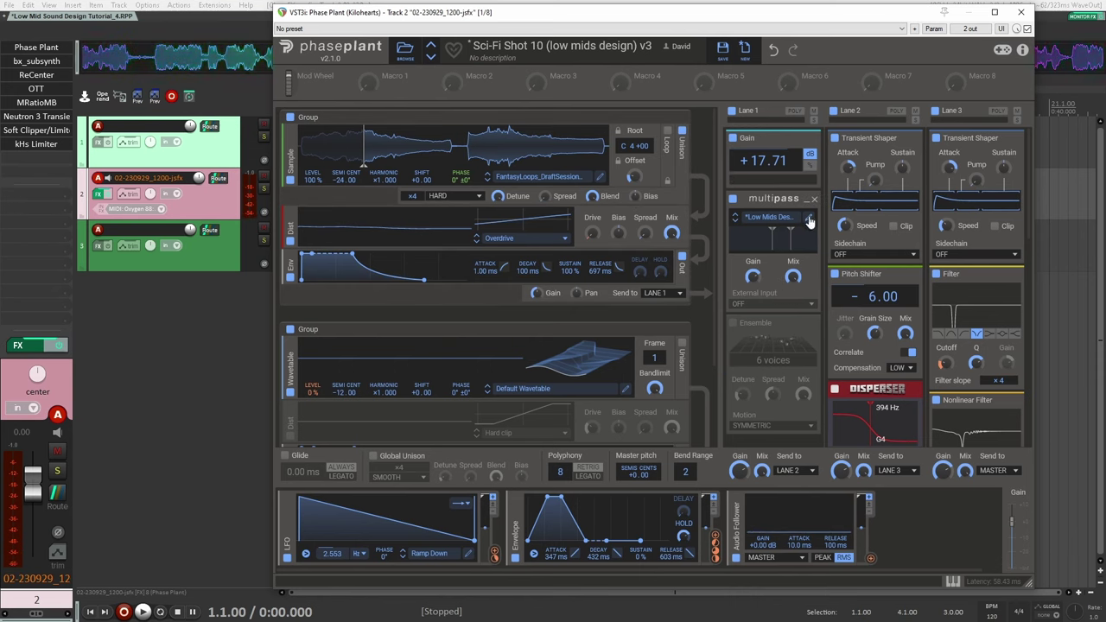
- Review Lane 1's Multipass bands, then enable Lane 1's six-voice Ensemble
{"action": "left_click", "coordinate": [805, 219]}
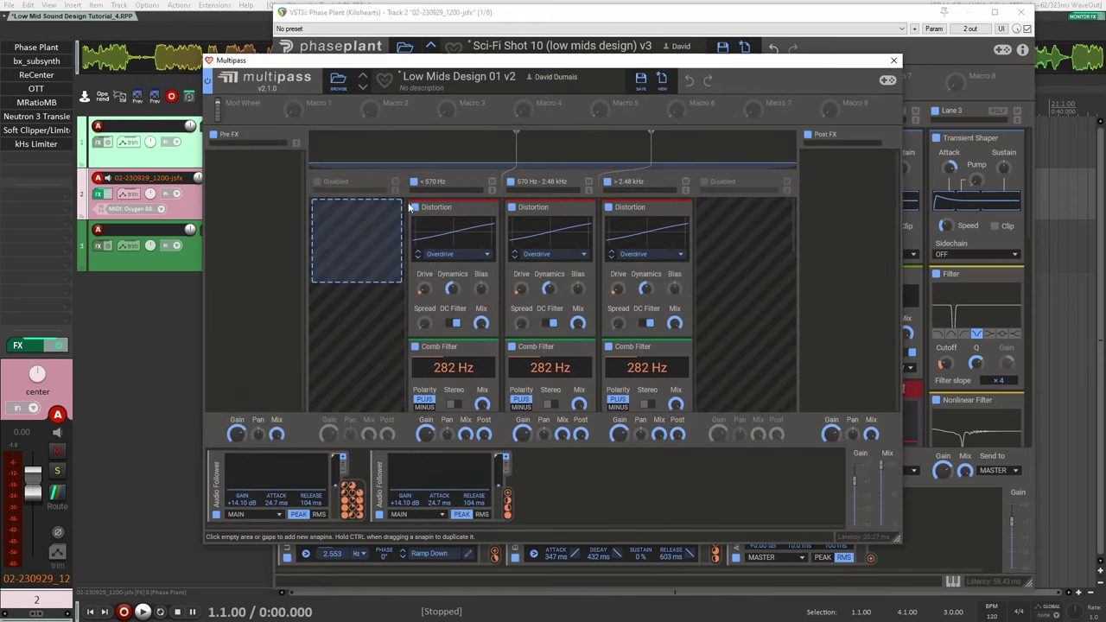
{"action": "scroll", "coordinate": [648, 294], "scroll_direction": "down", "scroll_amount": 5}
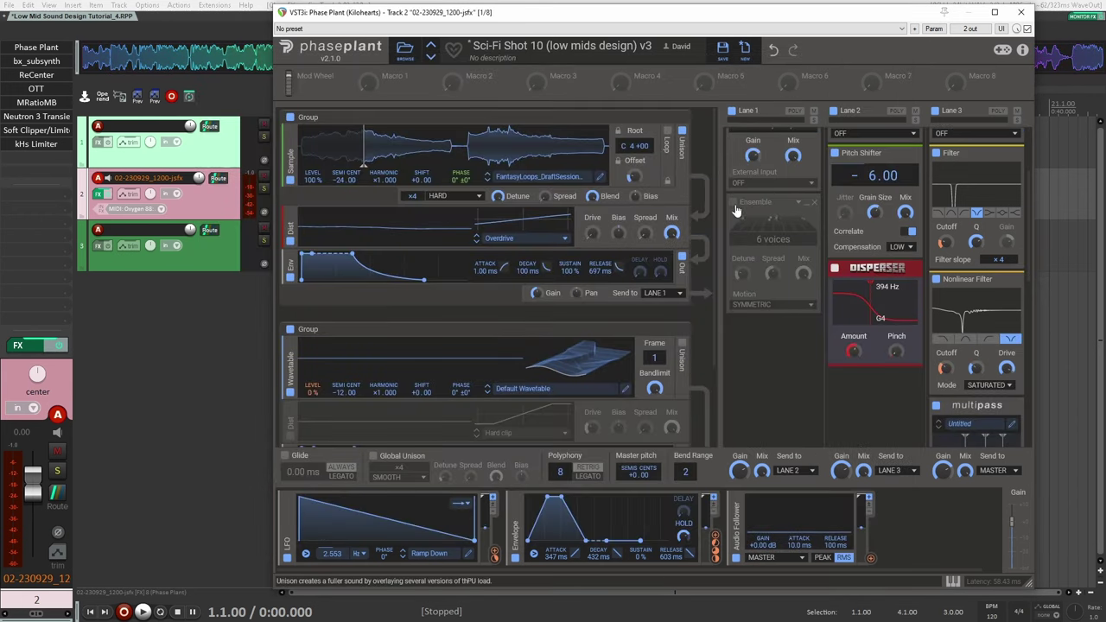
{"action": "left_click", "coordinate": [734, 204]}
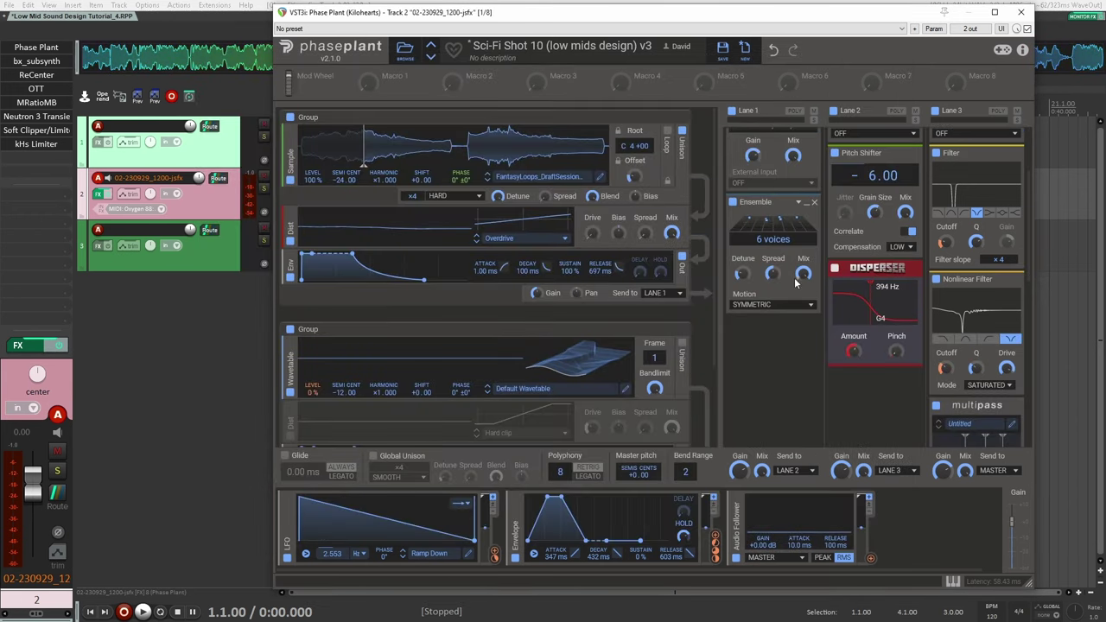